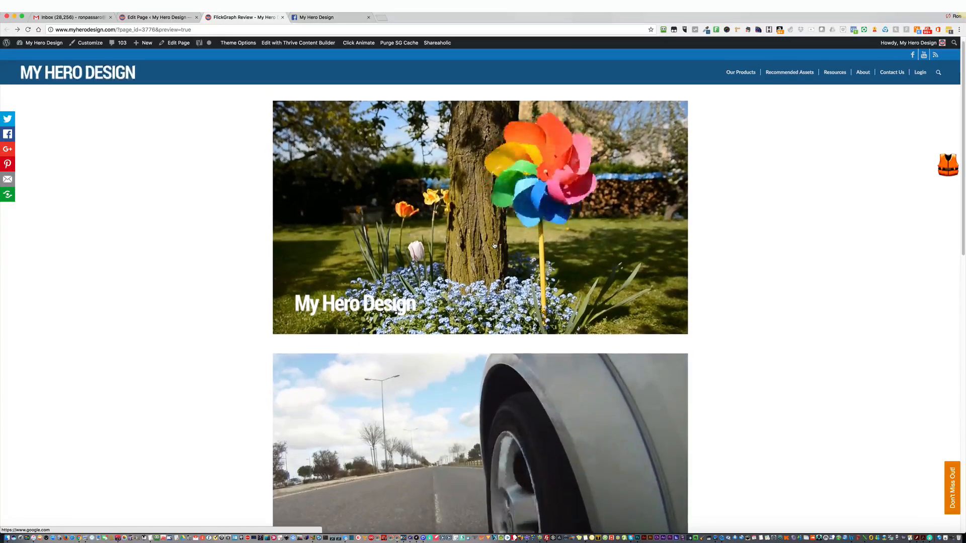
Preview the source video carwheel.mp4 from the Videos folder in Finder, and return to the web page in Chrome.
{"action": "scroll", "coordinate": [536, 185], "scroll_direction": "down", "scroll_amount": 3}
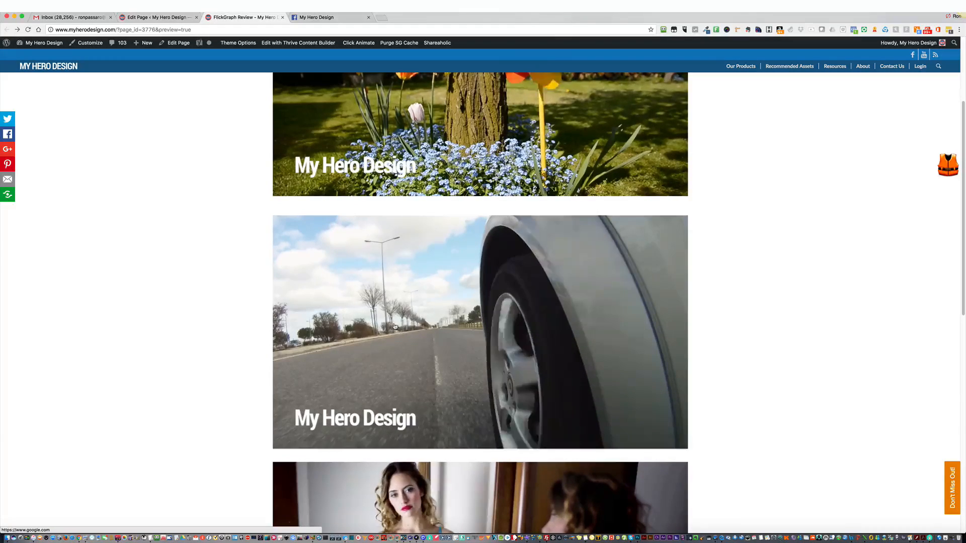
{"action": "scroll", "coordinate": [451, 345], "scroll_direction": "up", "scroll_amount": 1}
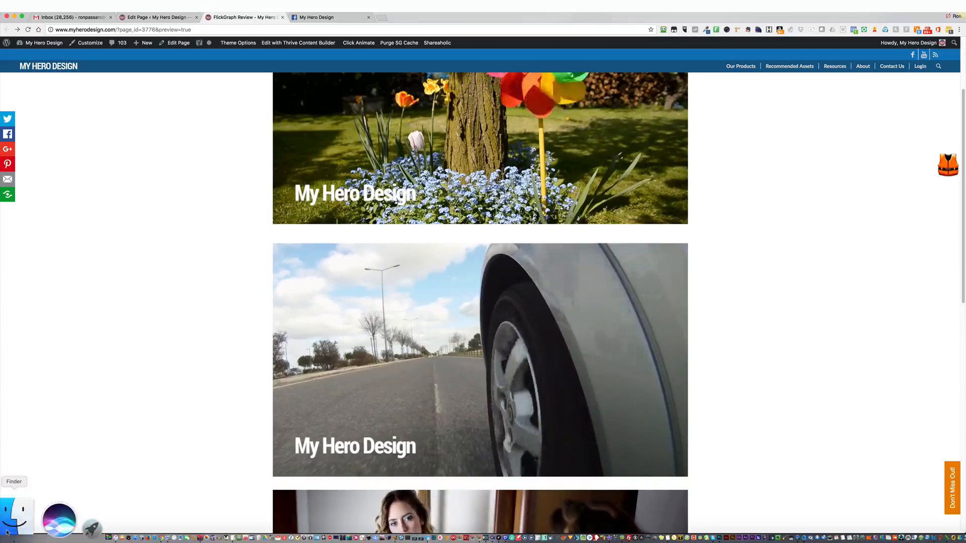
{"action": "left_click", "coordinate": [50, 525]}
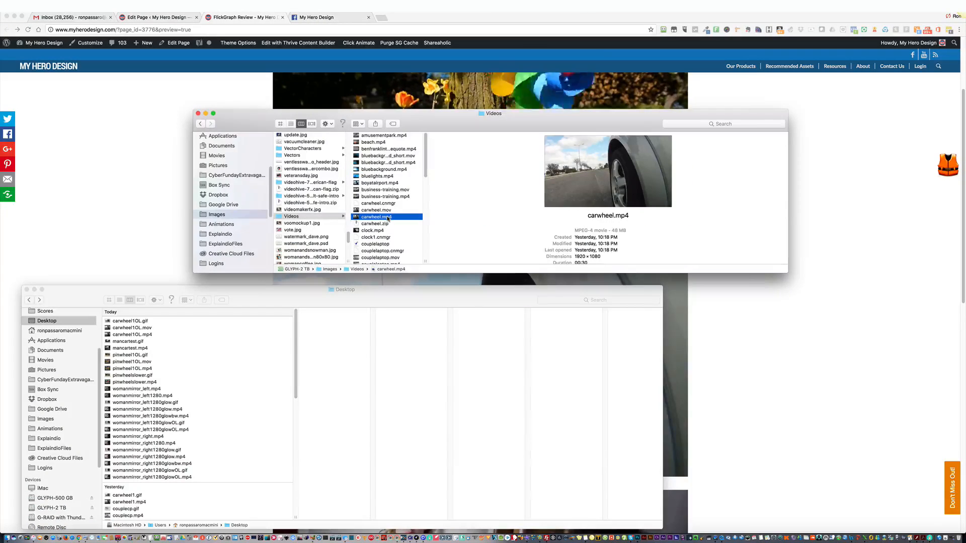
{"action": "double_click", "coordinate": [388, 218]}
{"action": "left_click", "coordinate": [381, 369]}
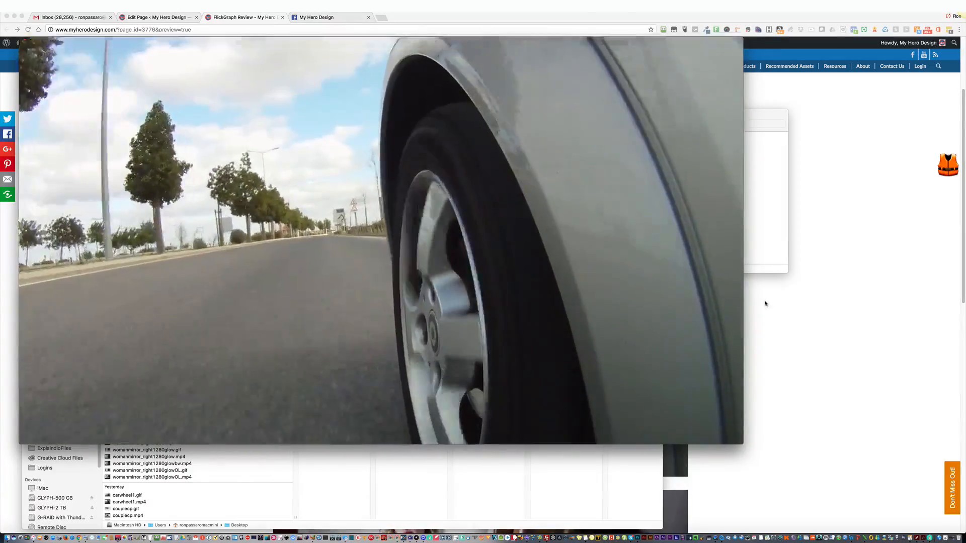
{"action": "left_click", "coordinate": [765, 304]}
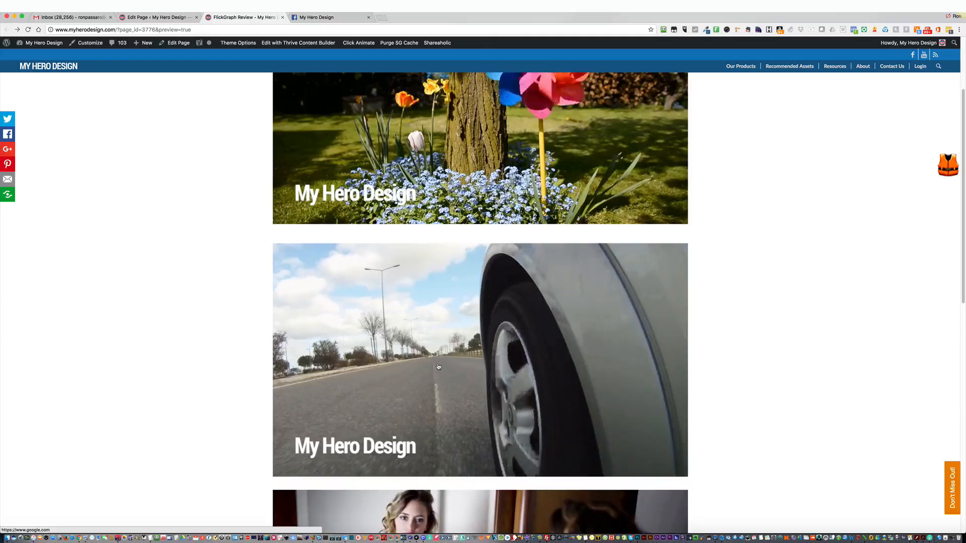
Examine the car wheel and pinwheel cinemagraph posts on the My Hero Design Facebook page.
{"action": "scroll", "coordinate": [439, 367], "scroll_direction": "up", "scroll_amount": 1}
{"action": "left_click", "coordinate": [317, 17]}
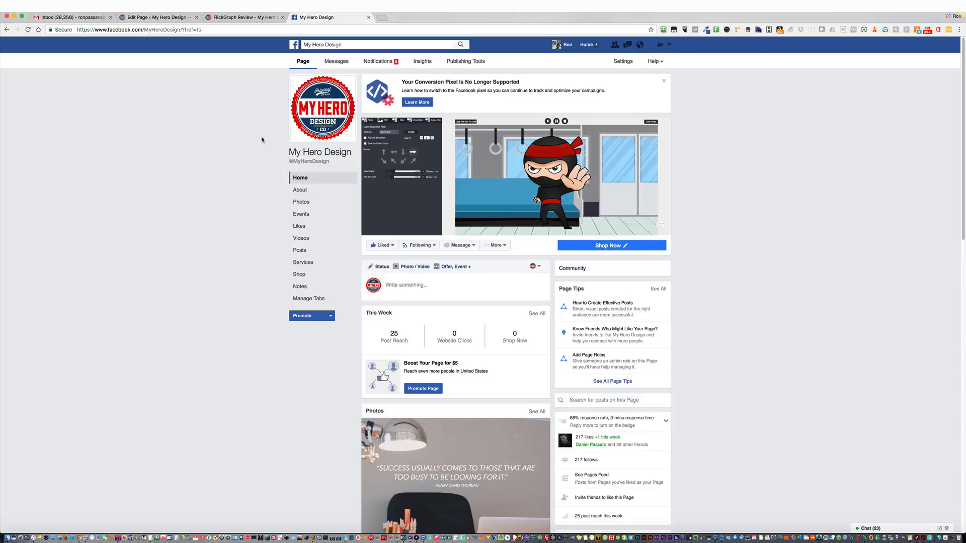
{"action": "scroll", "coordinate": [262, 140], "scroll_direction": "down", "scroll_amount": 10}
{"action": "scroll", "coordinate": [262, 140], "scroll_direction": "down", "scroll_amount": 6}
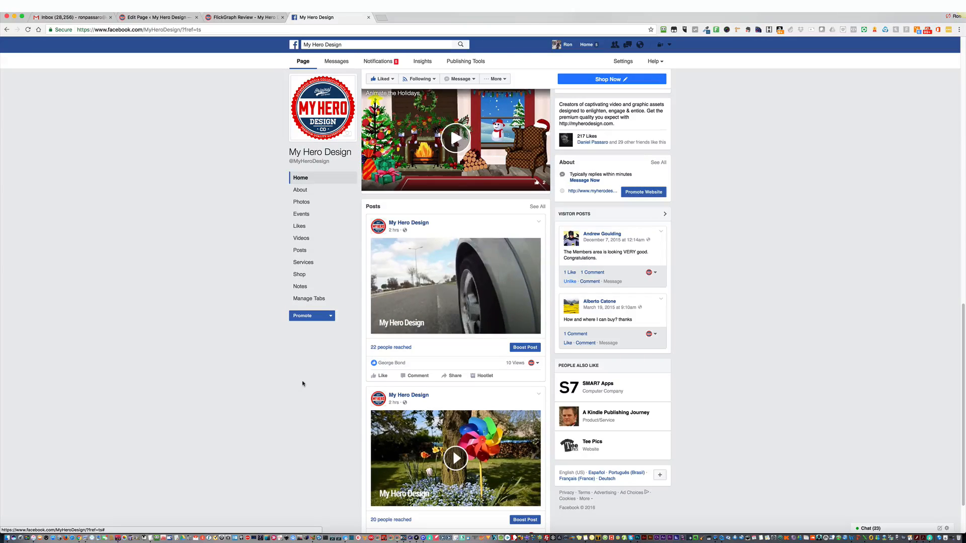
{"action": "scroll", "coordinate": [300, 385], "scroll_direction": "down", "scroll_amount": 3}
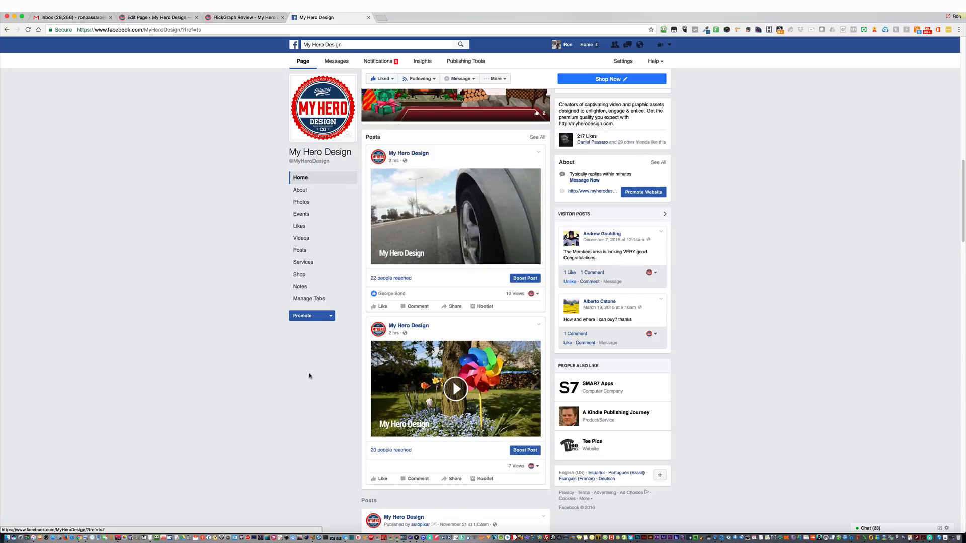
{"action": "scroll", "coordinate": [309, 375], "scroll_direction": "down", "scroll_amount": 5}
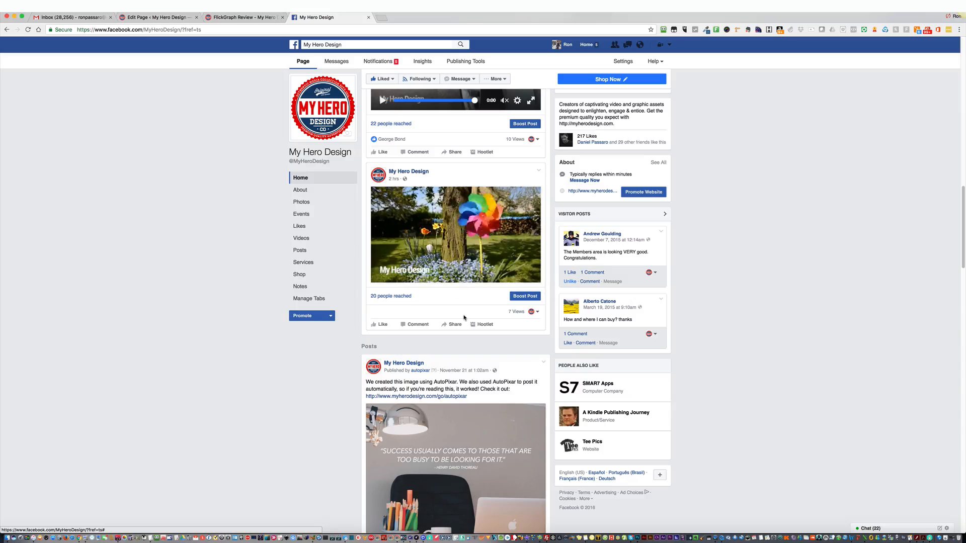
{"action": "scroll", "coordinate": [483, 332], "scroll_direction": "up", "scroll_amount": 10}
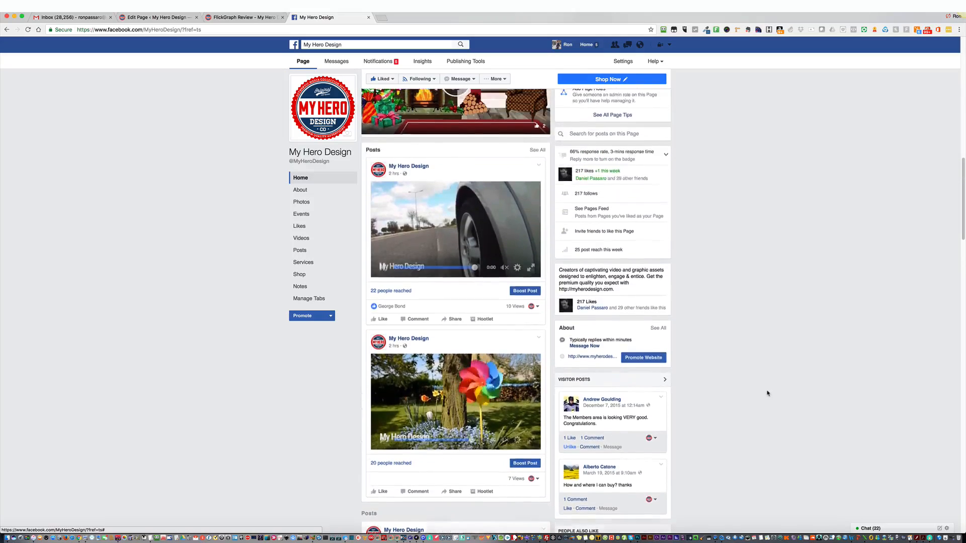
{"action": "scroll", "coordinate": [740, 396], "scroll_direction": "down", "scroll_amount": 3}
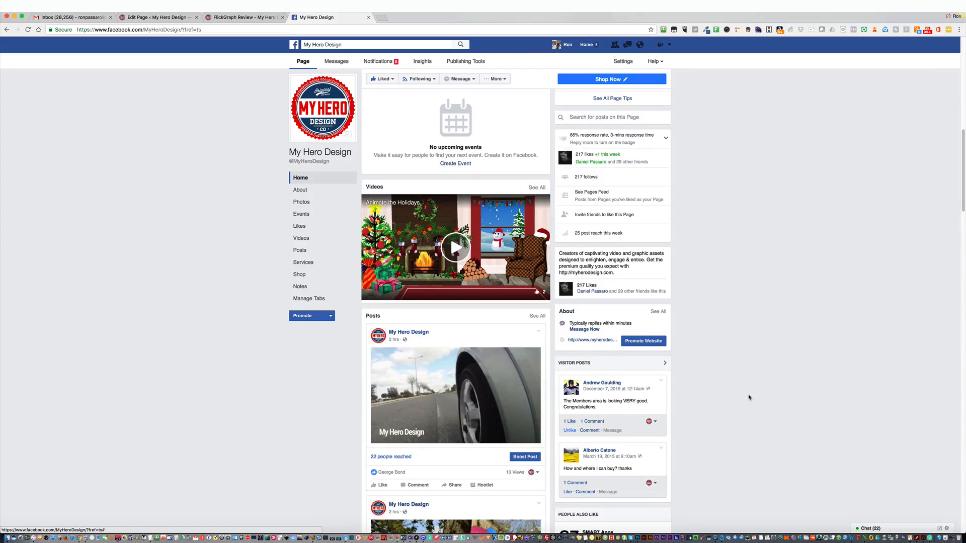
{"action": "scroll", "coordinate": [748, 397], "scroll_direction": "up", "scroll_amount": 1}
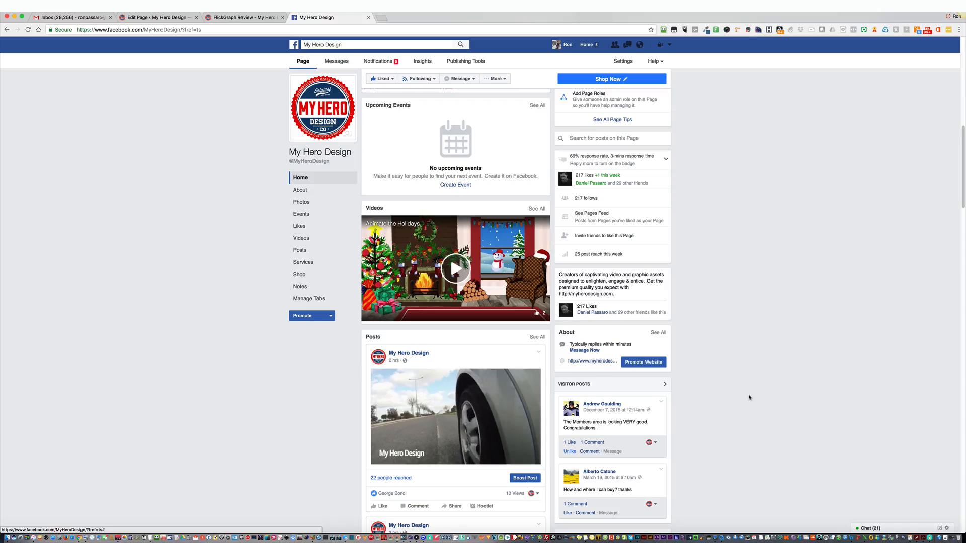
{"action": "scroll", "coordinate": [749, 397], "scroll_direction": "down", "scroll_amount": 5}
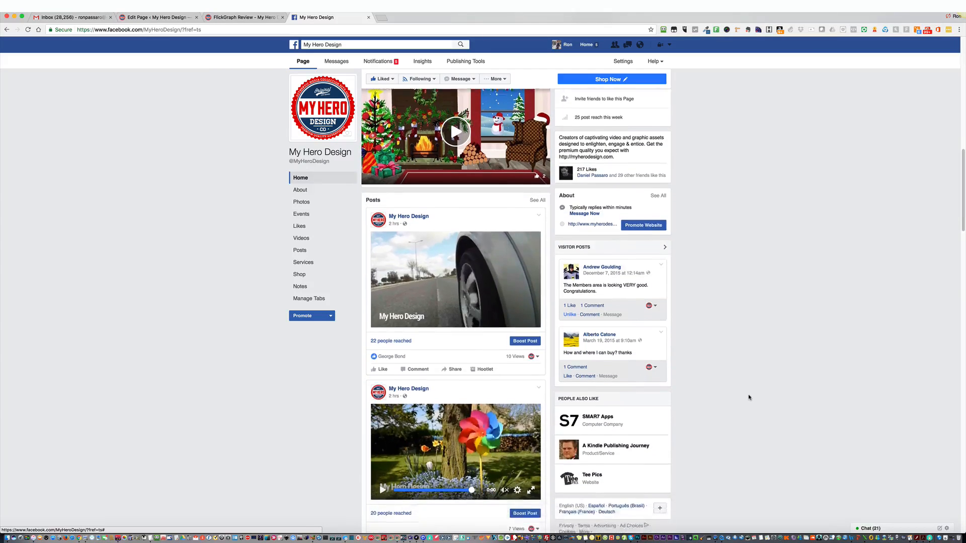
{"action": "scroll", "coordinate": [748, 397], "scroll_direction": "up", "scroll_amount": 5}
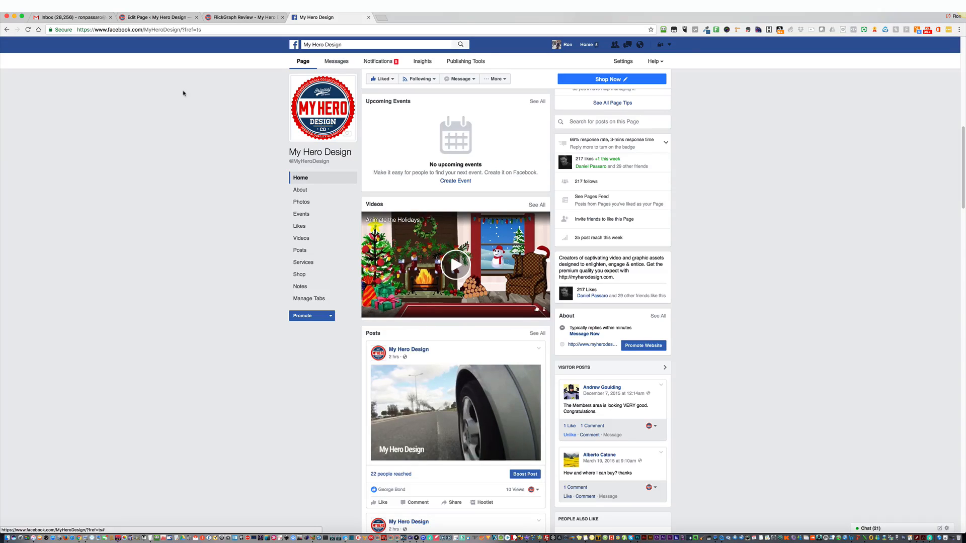
Return to the FlickGraph Review preview page and examine the pinwheel, car wheel and first woman-at-mirror cinemagraphs.
{"action": "left_click", "coordinate": [225, 18]}
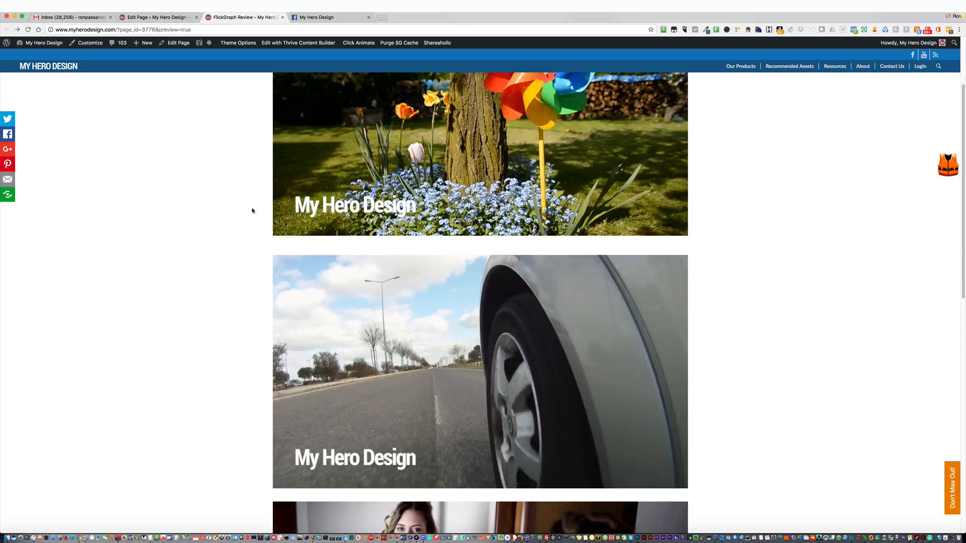
{"action": "scroll", "coordinate": [237, 221], "scroll_direction": "up", "scroll_amount": 10}
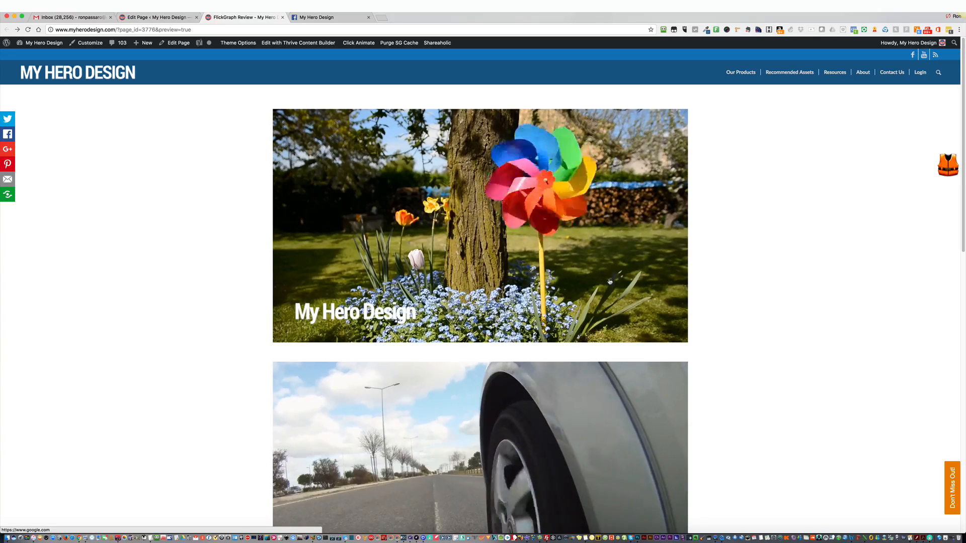
{"action": "scroll", "coordinate": [475, 288], "scroll_direction": "down", "scroll_amount": 10}
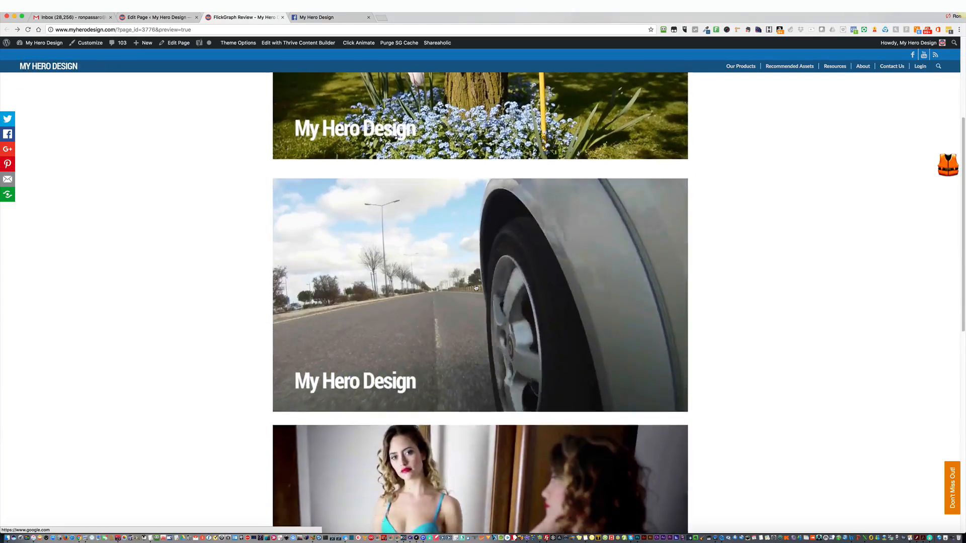
{"action": "scroll", "coordinate": [495, 308], "scroll_direction": "down", "scroll_amount": 3}
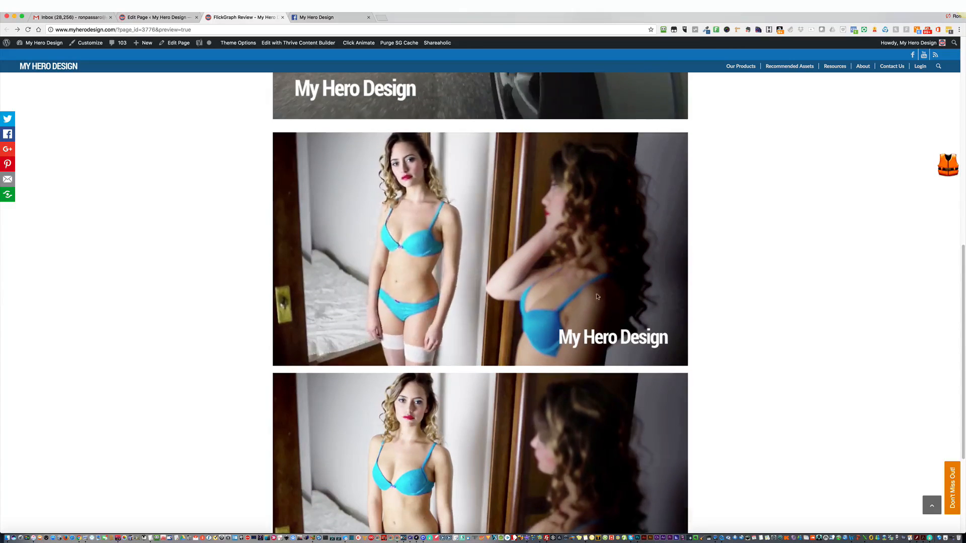
{"action": "scroll", "coordinate": [602, 277], "scroll_direction": "up", "scroll_amount": 2}
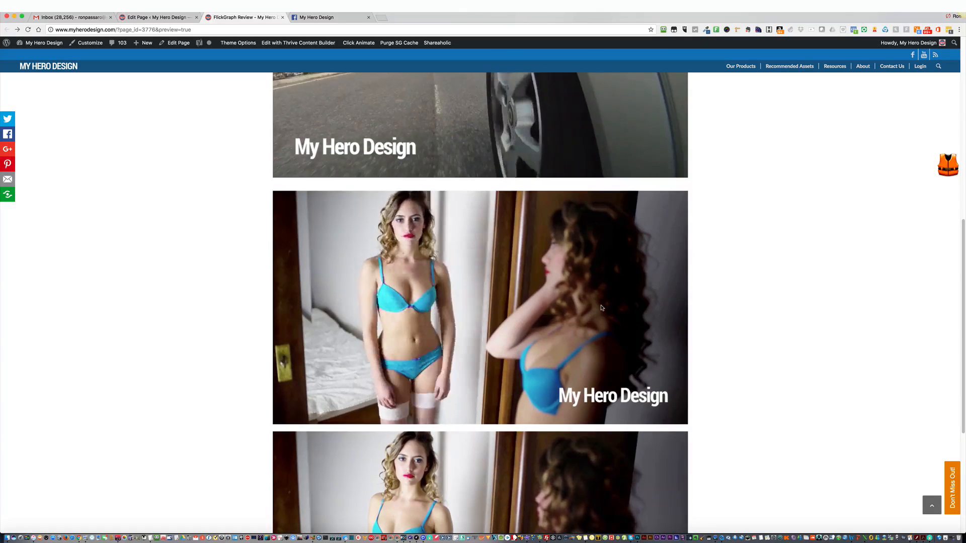
{"action": "scroll", "coordinate": [602, 282], "scroll_direction": "down", "scroll_amount": 5}
{"action": "scroll", "coordinate": [602, 308], "scroll_direction": "up", "scroll_amount": 2}
{"action": "scroll", "coordinate": [601, 308], "scroll_direction": "up", "scroll_amount": 3}
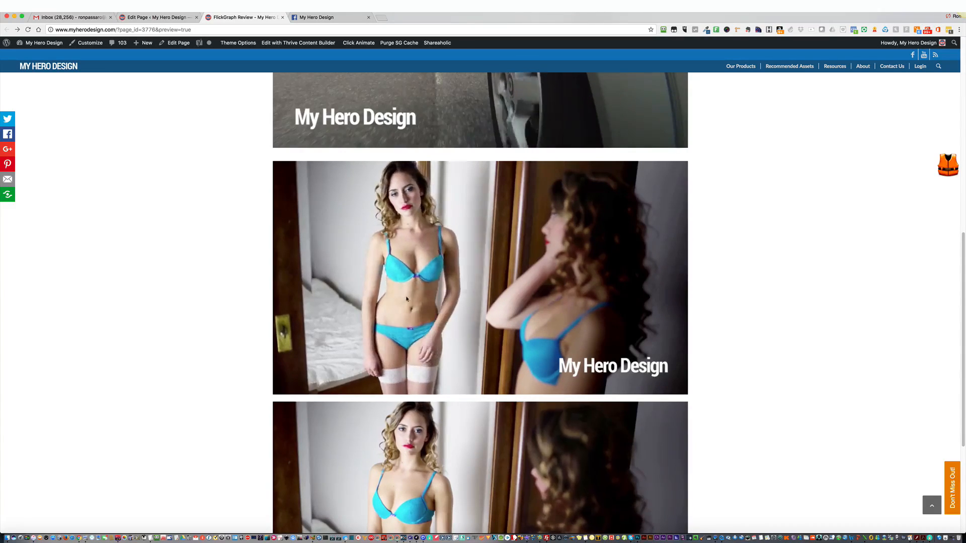
{"action": "scroll", "coordinate": [600, 332], "scroll_direction": "up", "scroll_amount": 2}
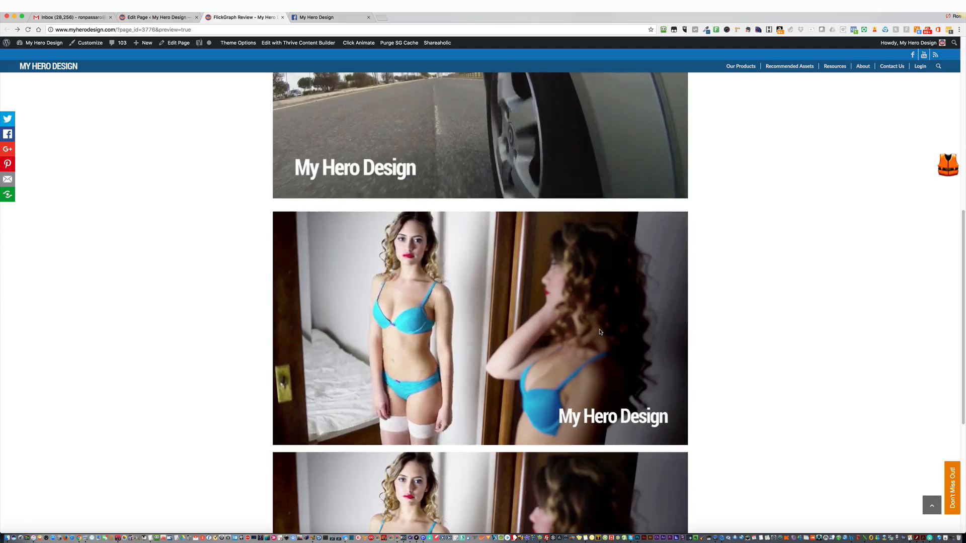
{"action": "scroll", "coordinate": [598, 302], "scroll_direction": "up", "scroll_amount": 1}
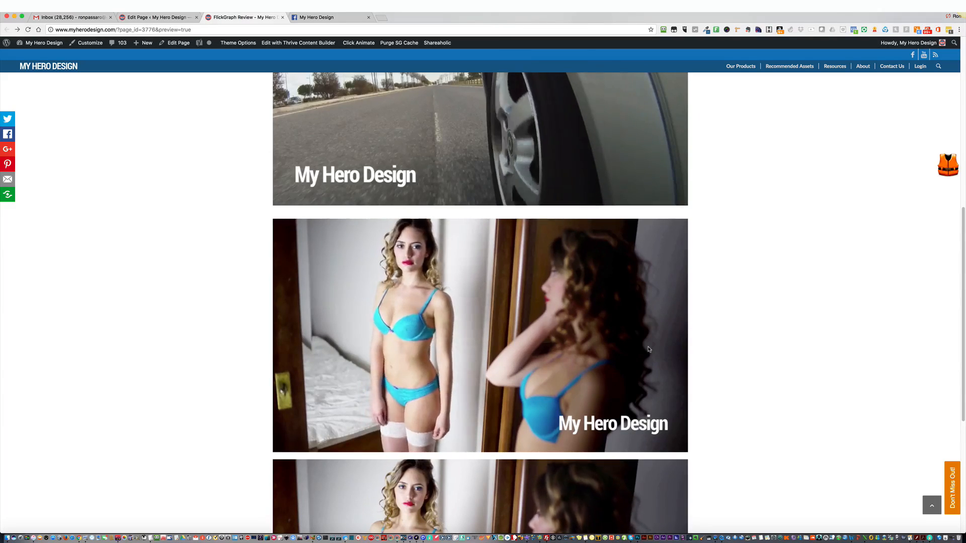
Compare the two woman-at-mirror cinemagraphs with each other and with the car wheel and pinwheel examples on the page.
{"action": "scroll", "coordinate": [648, 349], "scroll_direction": "up", "scroll_amount": 8}
{"action": "scroll", "coordinate": [649, 349], "scroll_direction": "down", "scroll_amount": 10}
{"action": "scroll", "coordinate": [648, 349], "scroll_direction": "down", "scroll_amount": 3}
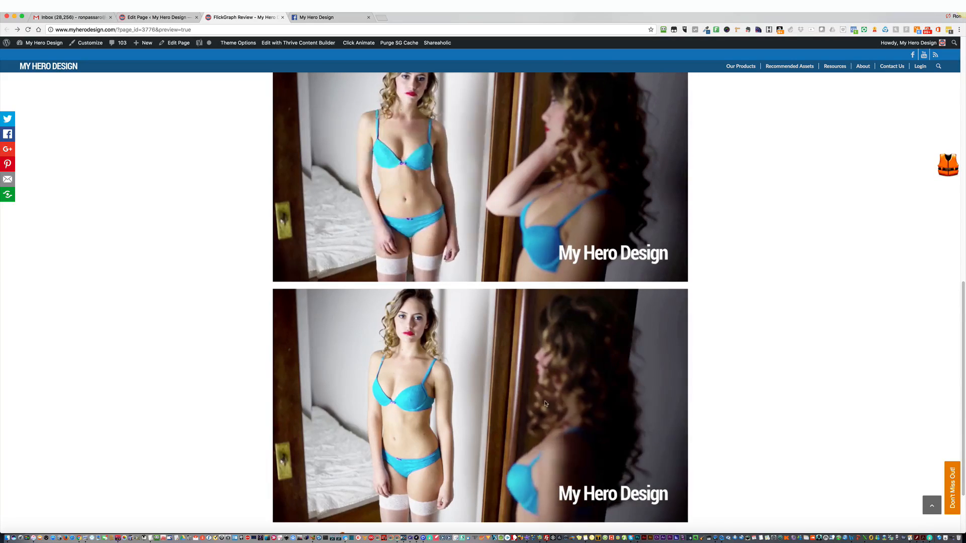
{"action": "scroll", "coordinate": [537, 400], "scroll_direction": "down", "scroll_amount": 1}
{"action": "scroll", "coordinate": [538, 401], "scroll_direction": "up", "scroll_amount": 1}
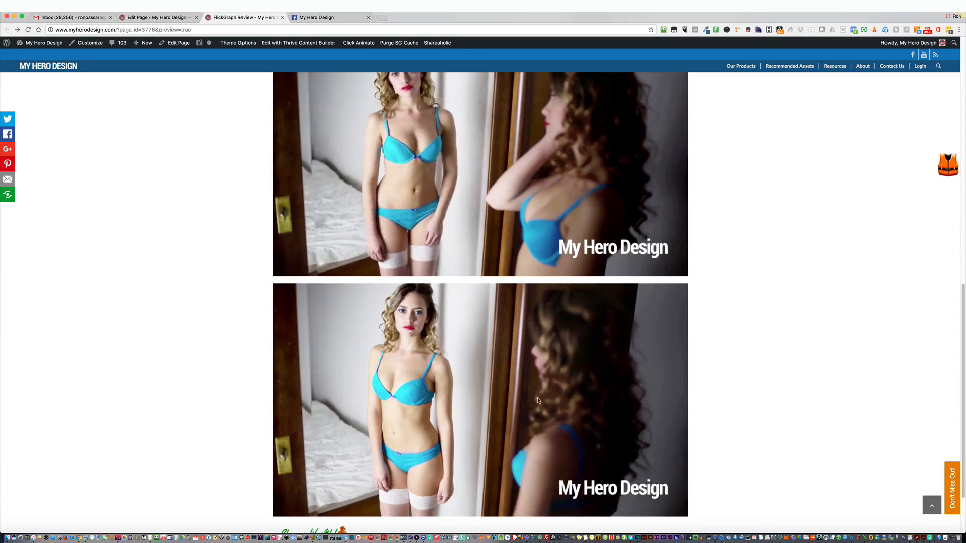
{"action": "scroll", "coordinate": [537, 400], "scroll_direction": "up", "scroll_amount": 5}
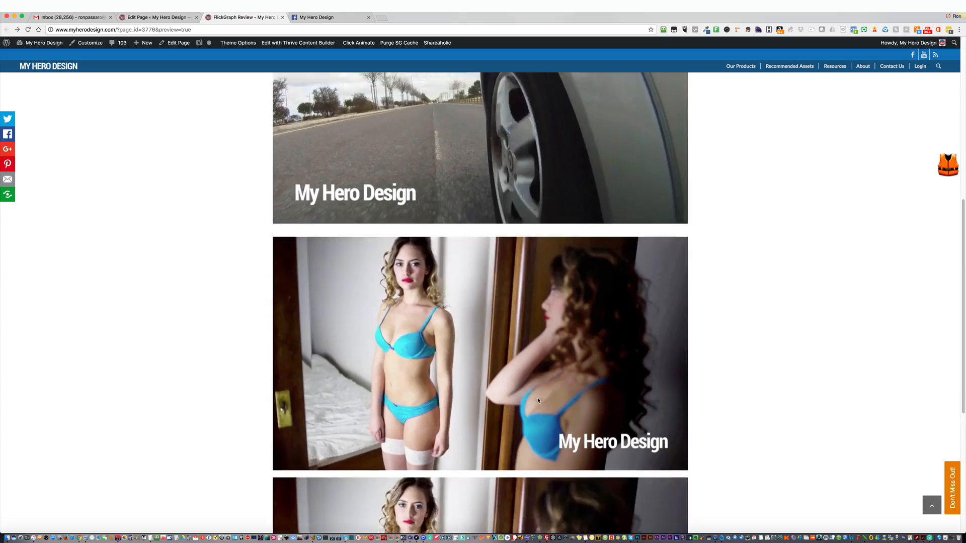
{"action": "scroll", "coordinate": [538, 400], "scroll_direction": "up", "scroll_amount": 1}
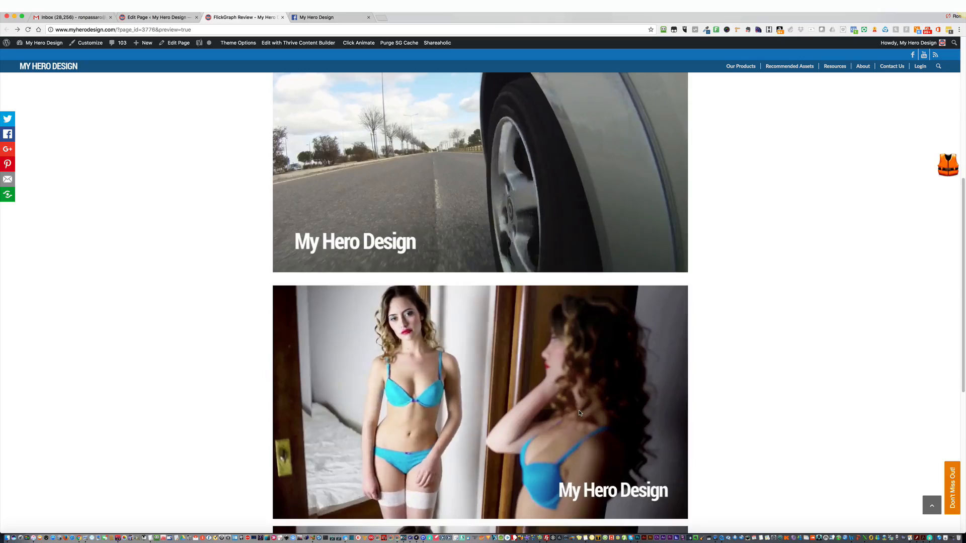
{"action": "scroll", "coordinate": [580, 413], "scroll_direction": "up", "scroll_amount": 5}
{"action": "scroll", "coordinate": [579, 413], "scroll_direction": "down", "scroll_amount": 8}
{"action": "scroll", "coordinate": [579, 413], "scroll_direction": "up", "scroll_amount": 8}
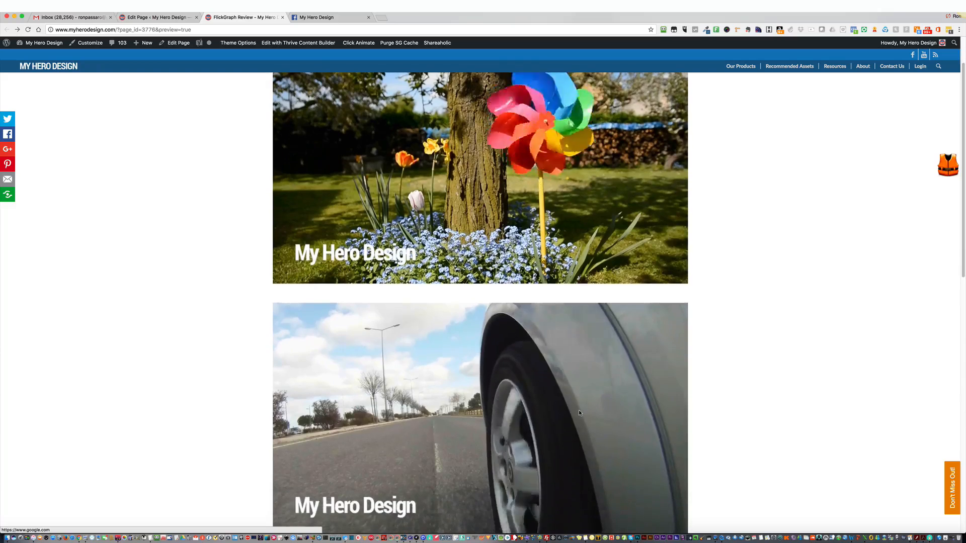
{"action": "scroll", "coordinate": [580, 413], "scroll_direction": "down", "scroll_amount": 1}
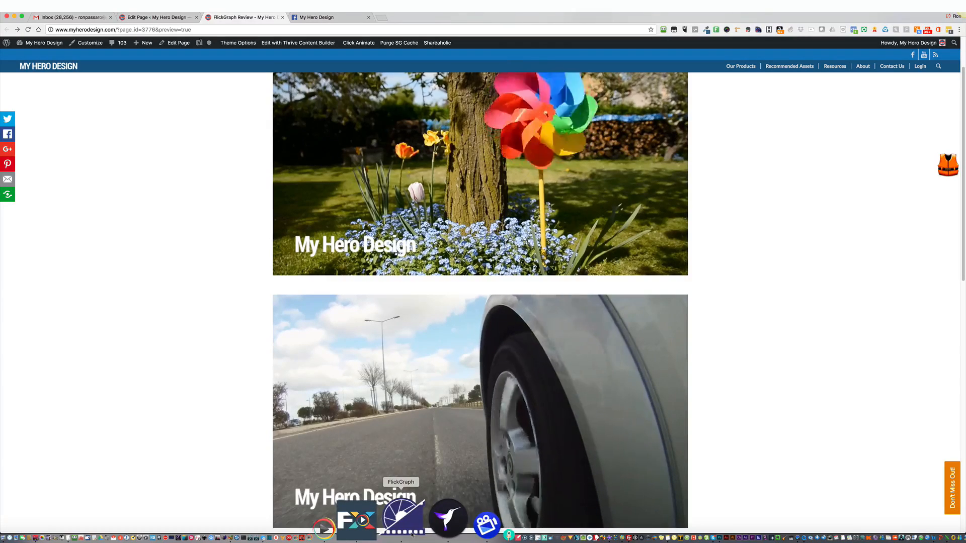
Open FlickGraph and load the video pinwheel1.mp4 from the Videos folder.
{"action": "left_click", "coordinate": [405, 520]}
{"action": "left_click", "coordinate": [486, 275]}
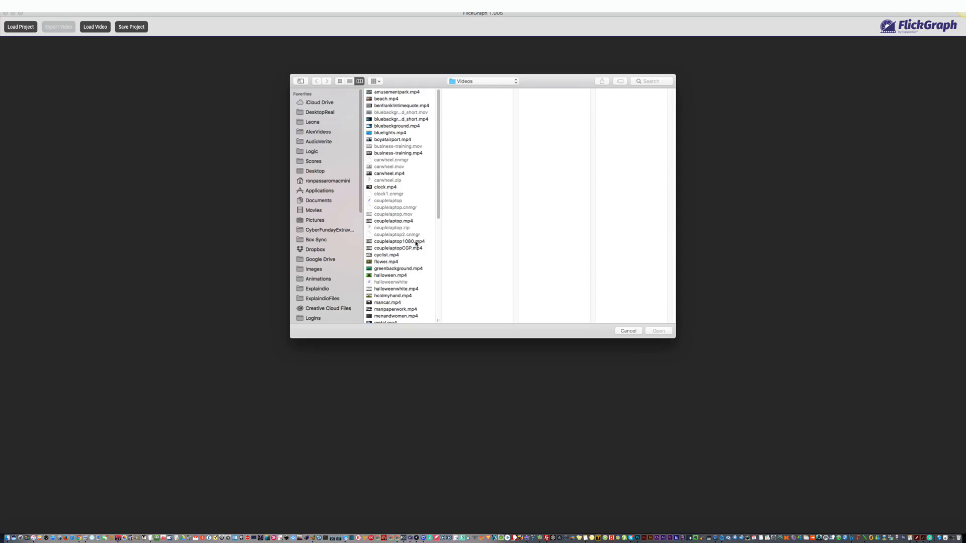
{"action": "scroll", "coordinate": [401, 243], "scroll_direction": "down", "scroll_amount": 5}
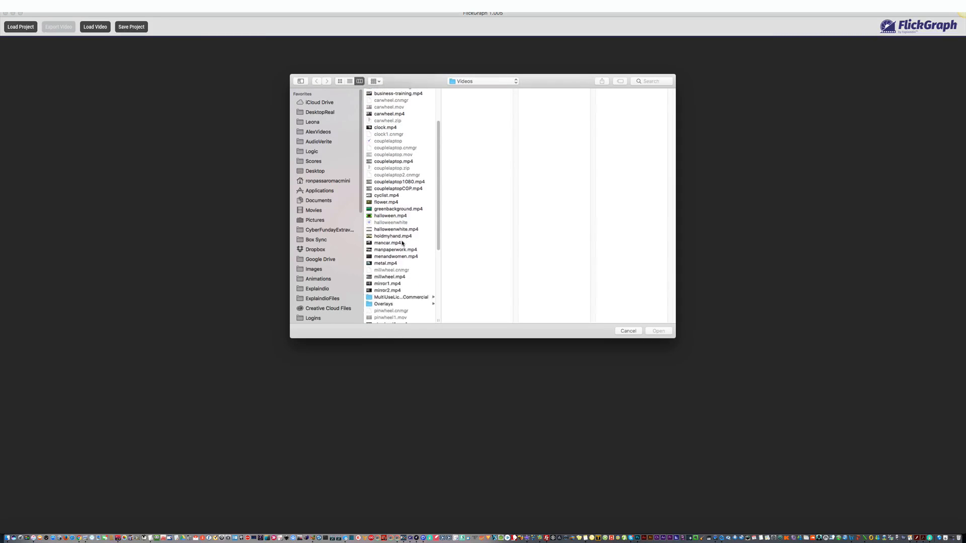
{"action": "left_click", "coordinate": [394, 274]}
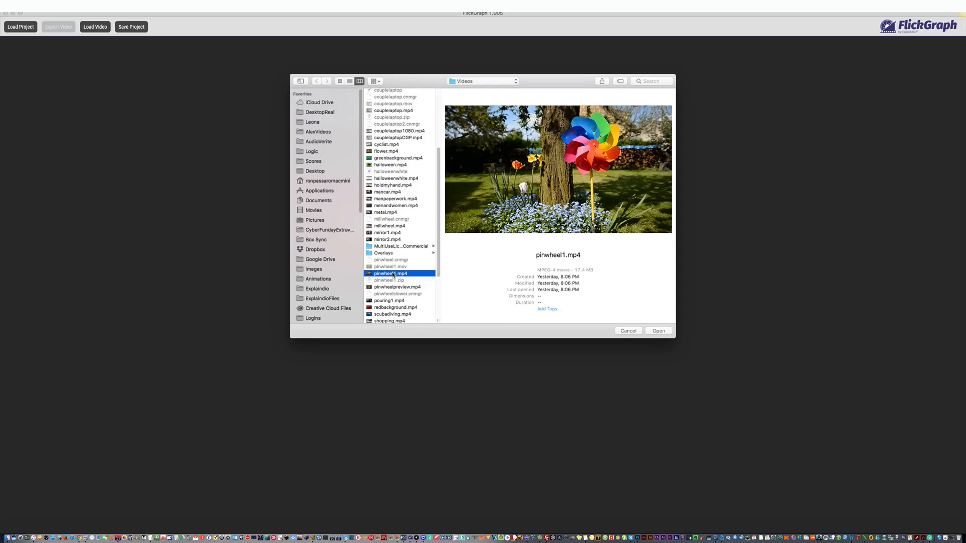
{"action": "double_click", "coordinate": [394, 273]}
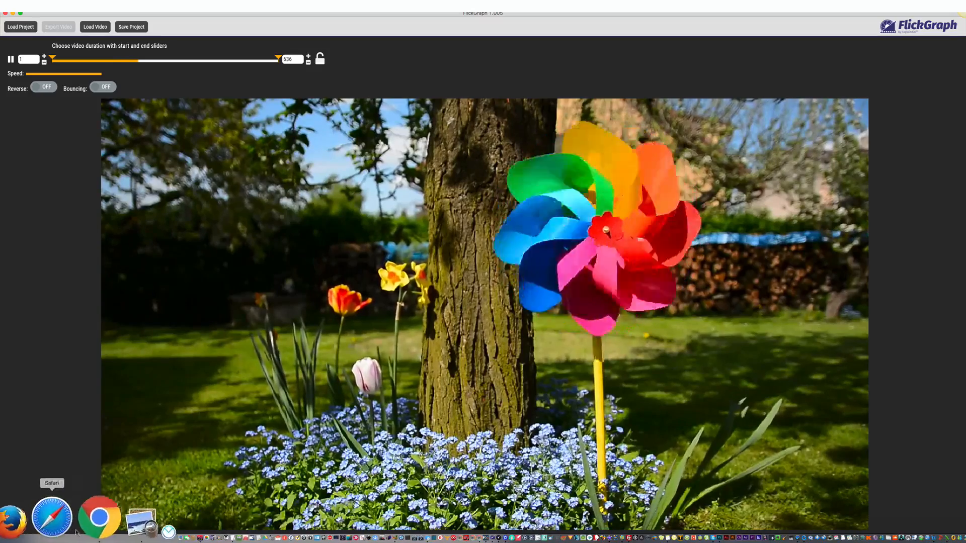
Check the finished pinwheel example in Chrome, and set the loaded pinwheel clip's end frame to 108 in FlickGraph.
{"action": "left_click", "coordinate": [96, 521]}
{"action": "scroll", "coordinate": [481, 252], "scroll_direction": "up", "scroll_amount": 2}
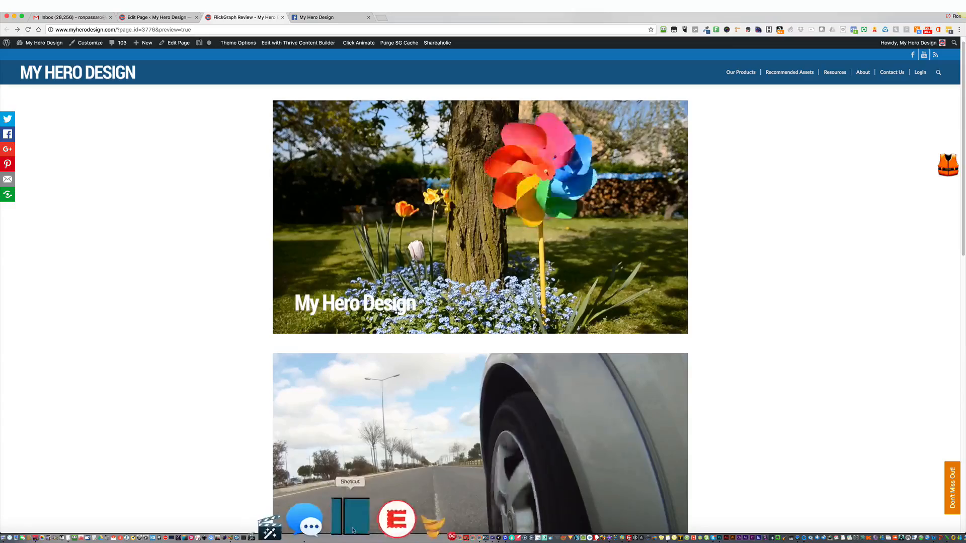
{"action": "left_click", "coordinate": [411, 530]}
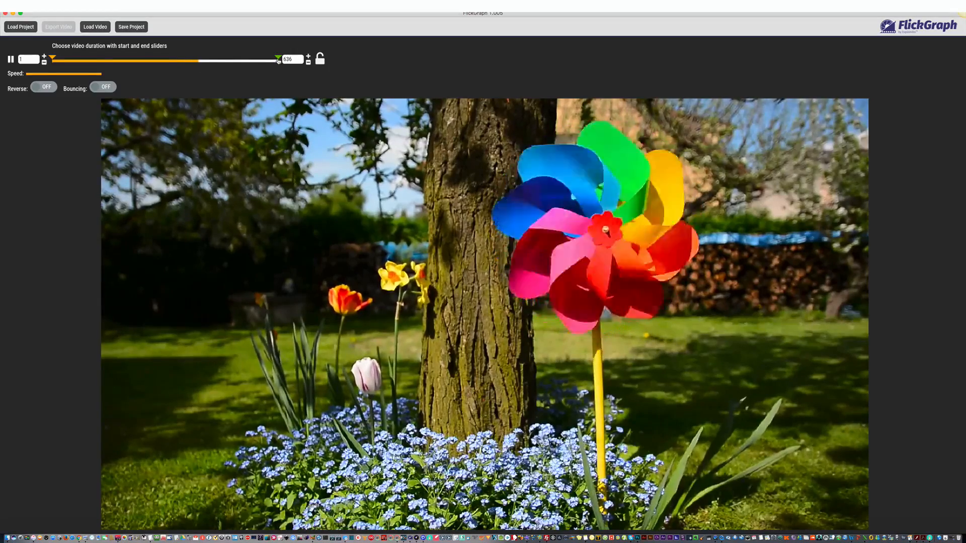
{"action": "left_click_drag", "start_coordinate": [279, 60], "coordinate": [91, 60]}
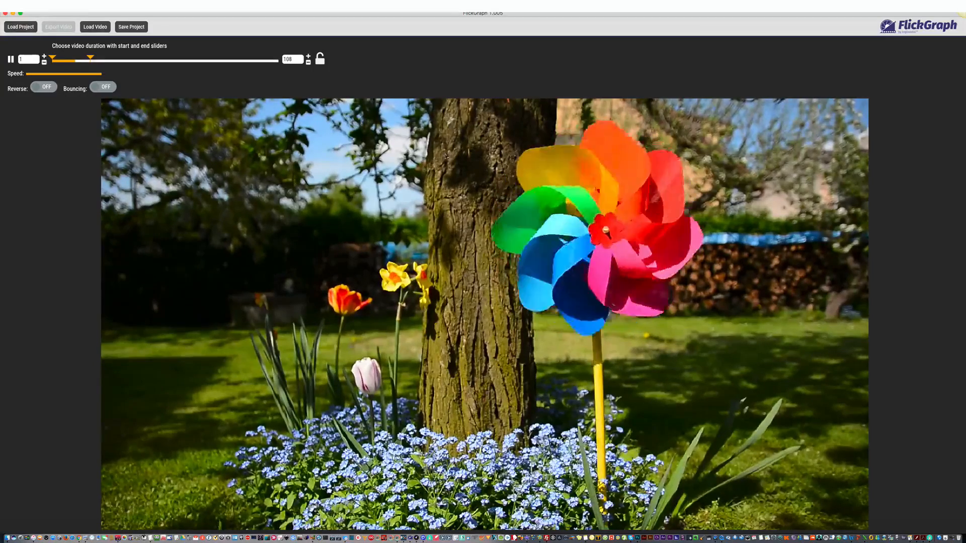
Reduce the pinwheel clip's end frame by ten frames and lock the video duration.
{"action": "left_click", "coordinate": [309, 62]}
{"action": "left_click", "coordinate": [309, 62]}
{"action": "left_click", "coordinate": [309, 63]}
{"action": "left_click", "coordinate": [309, 62]}
{"action": "left_click", "coordinate": [309, 62]}
{"action": "left_click", "coordinate": [309, 62]}
{"action": "left_click", "coordinate": [309, 62]}
{"action": "left_click", "coordinate": [309, 63]}
{"action": "left_click", "coordinate": [309, 62]}
{"action": "left_click", "coordinate": [309, 63]}
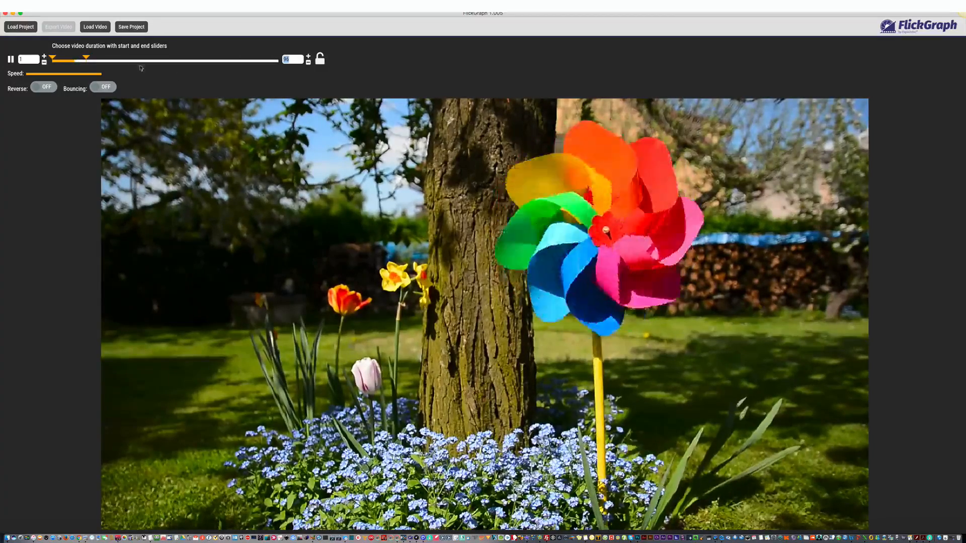
{"action": "left_click", "coordinate": [320, 63]}
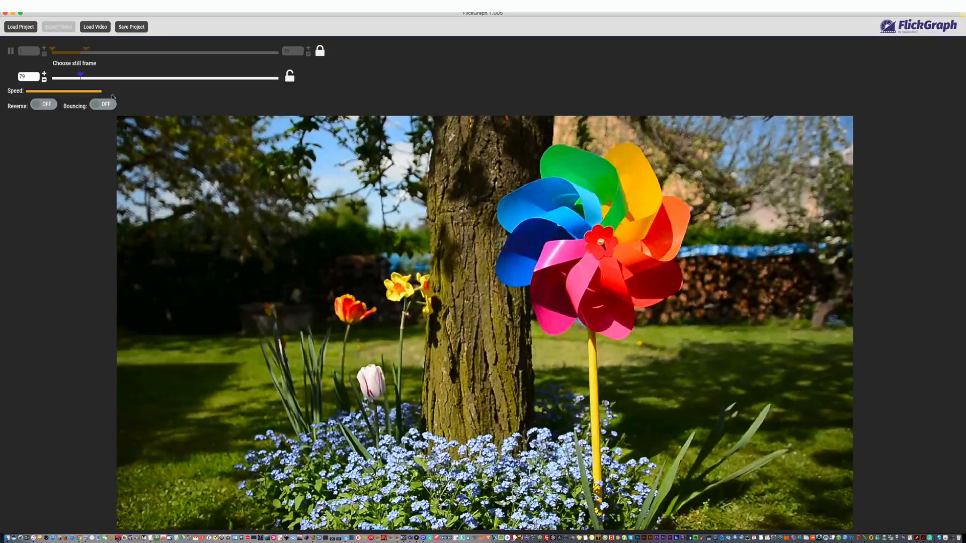
Choose frame 76 as the still frame, lock it and capture it for masking.
{"action": "mouse_move", "coordinate": [80, 77]}
{"action": "left_mouse_down"}
{"action": "mouse_move", "coordinate": [73, 77]}
{"action": "mouse_move", "coordinate": [123, 78]}
{"action": "mouse_move", "coordinate": [87, 79]}
{"action": "left_mouse_up"}
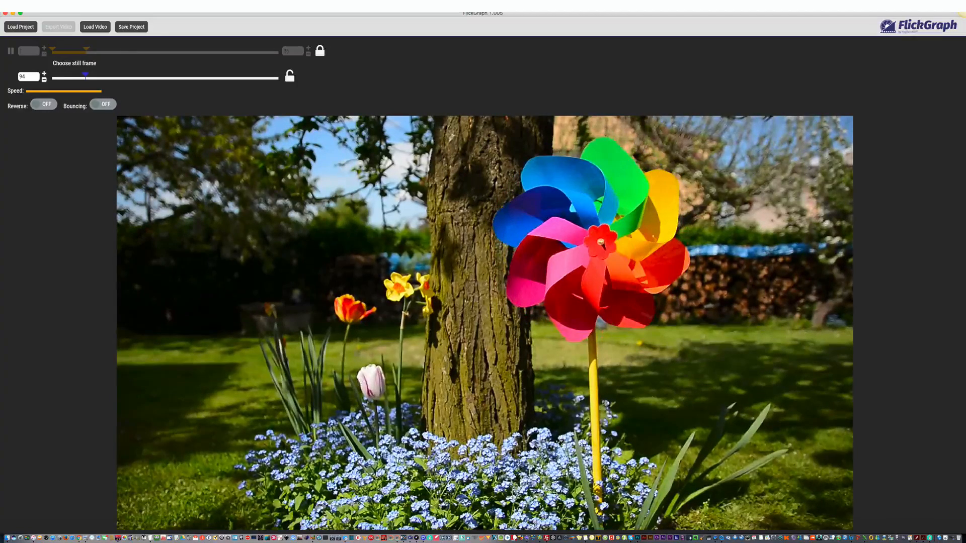
{"action": "mouse_move", "coordinate": [85, 77]}
{"action": "left_mouse_down"}
{"action": "mouse_move", "coordinate": [104, 76]}
{"action": "mouse_move", "coordinate": [80, 81]}
{"action": "left_mouse_up"}
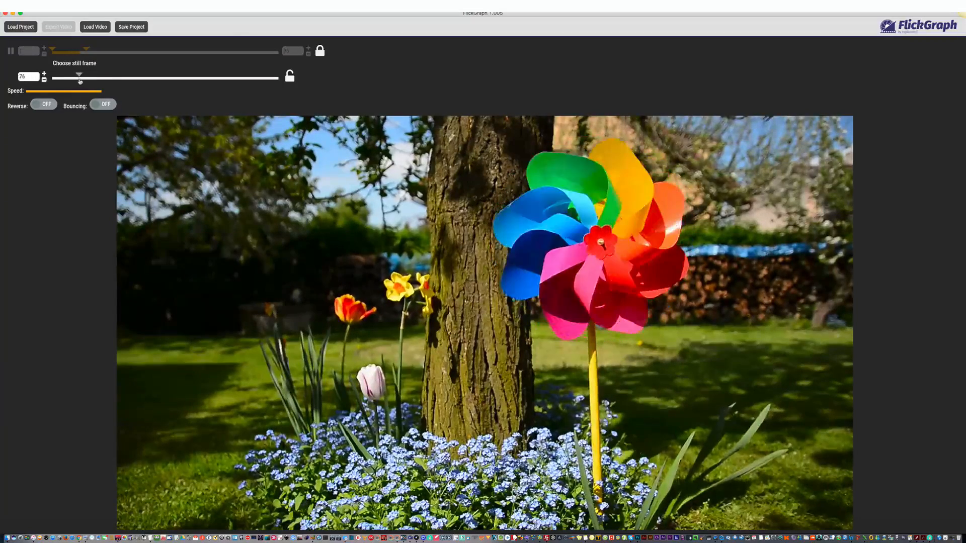
{"action": "left_click", "coordinate": [289, 78]}
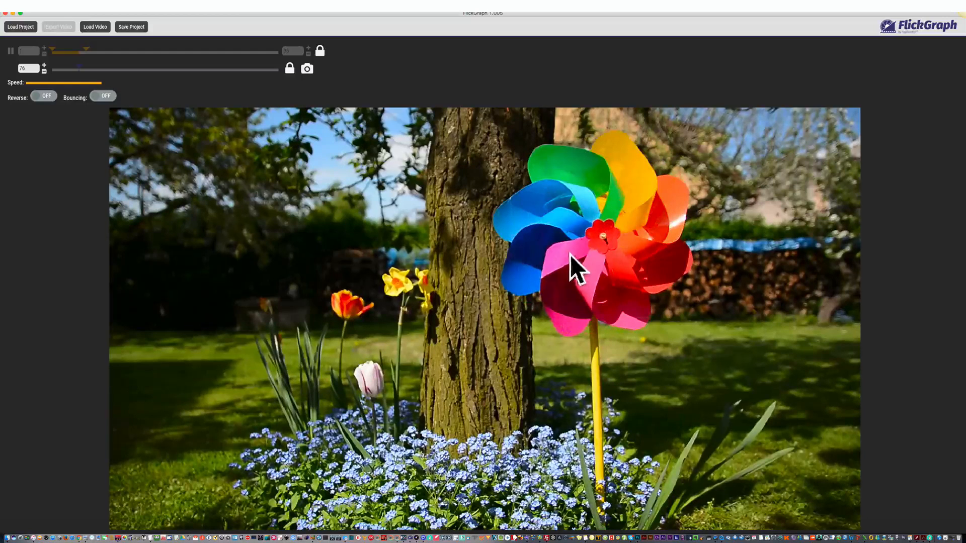
{"action": "left_click", "coordinate": [307, 69]}
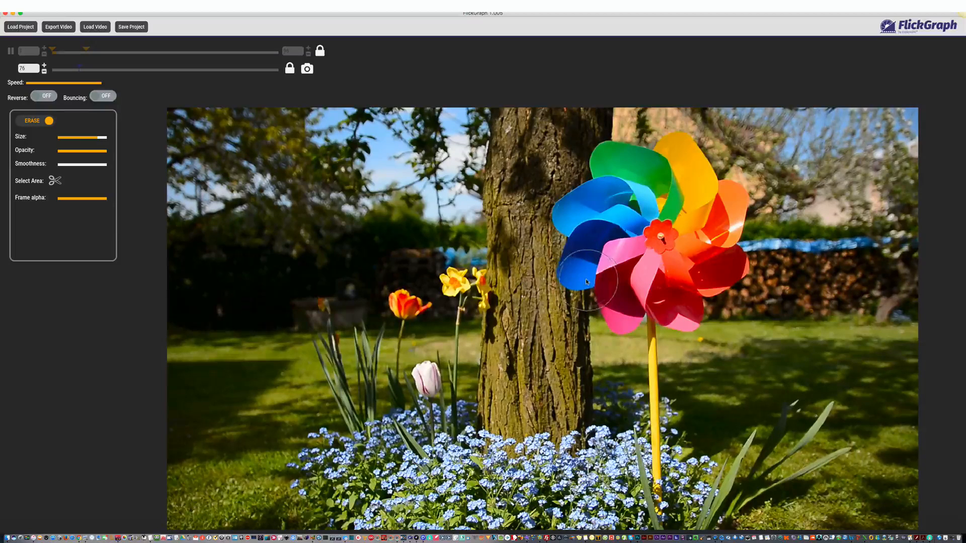
Erase the still frame over the spinning pinwheel blades with a large brush, and reduce the brush size to nearly its minimum.
{"action": "mouse_move", "coordinate": [577, 278]}
{"action": "left_mouse_down"}
{"action": "mouse_move", "coordinate": [604, 197]}
{"action": "mouse_move", "coordinate": [699, 151]}
{"action": "mouse_move", "coordinate": [738, 281]}
{"action": "left_mouse_up"}
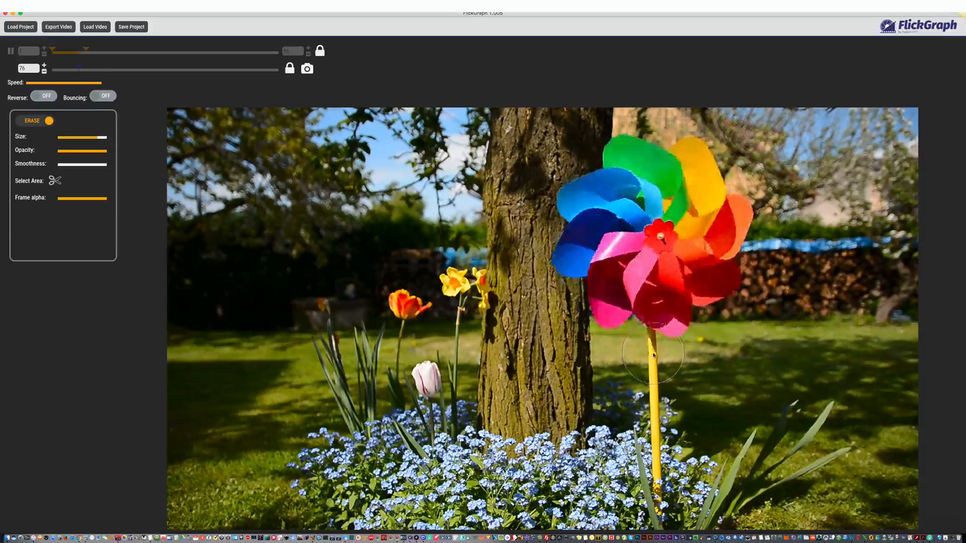
{"action": "left_click_drag", "start_coordinate": [98, 137], "coordinate": [60, 139]}
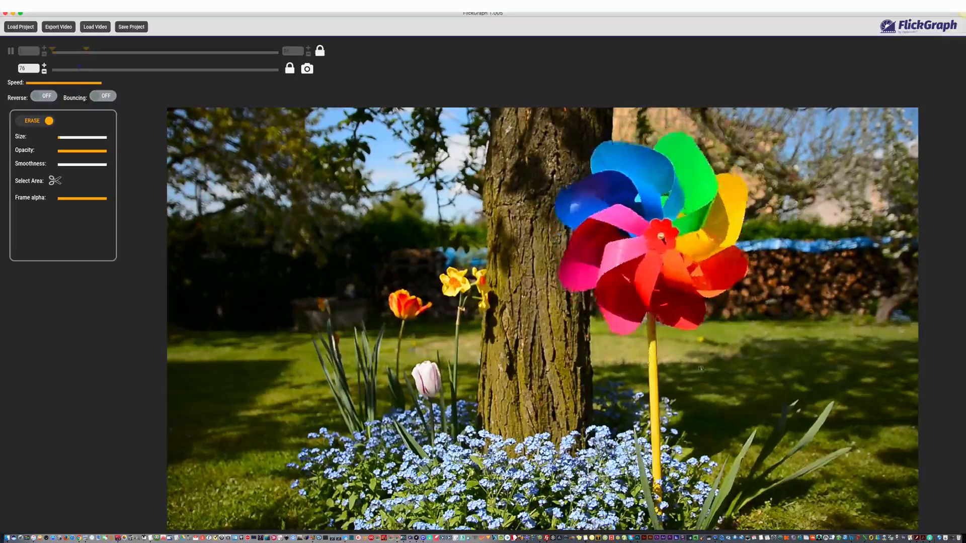
Save the project as pinwheelslower.cnmgr in the Videos folder.
{"action": "left_click", "coordinate": [54, 29]}
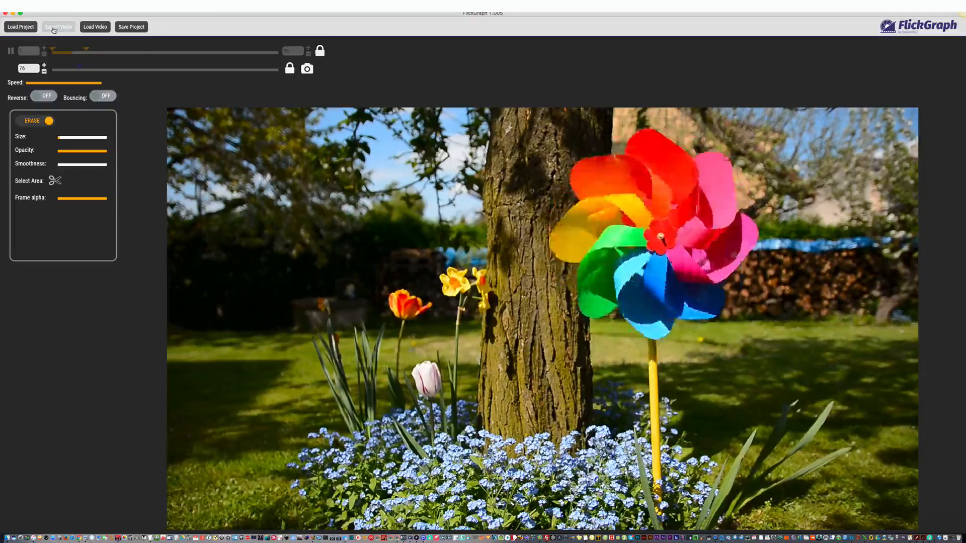
{"action": "left_click", "coordinate": [135, 29]}
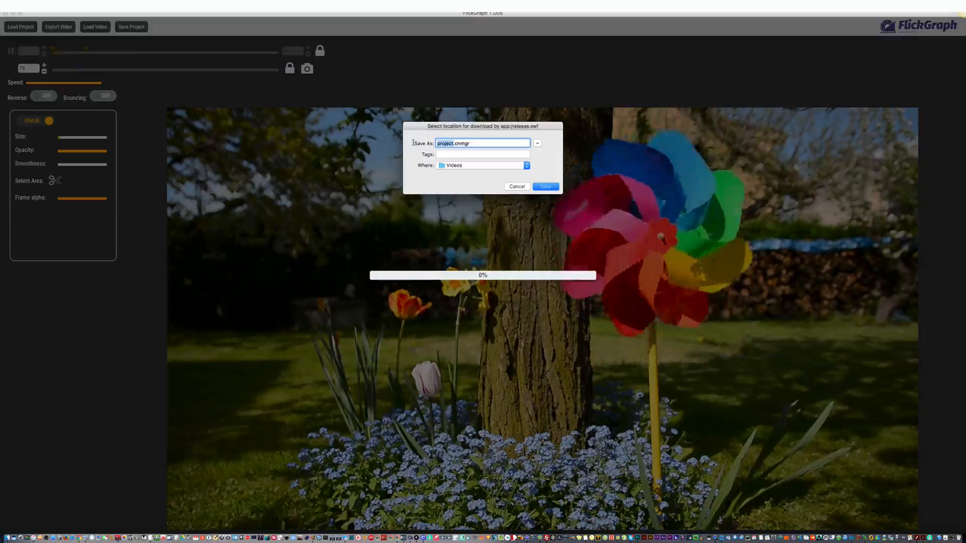
{"action": "type", "text": "pinwh"}
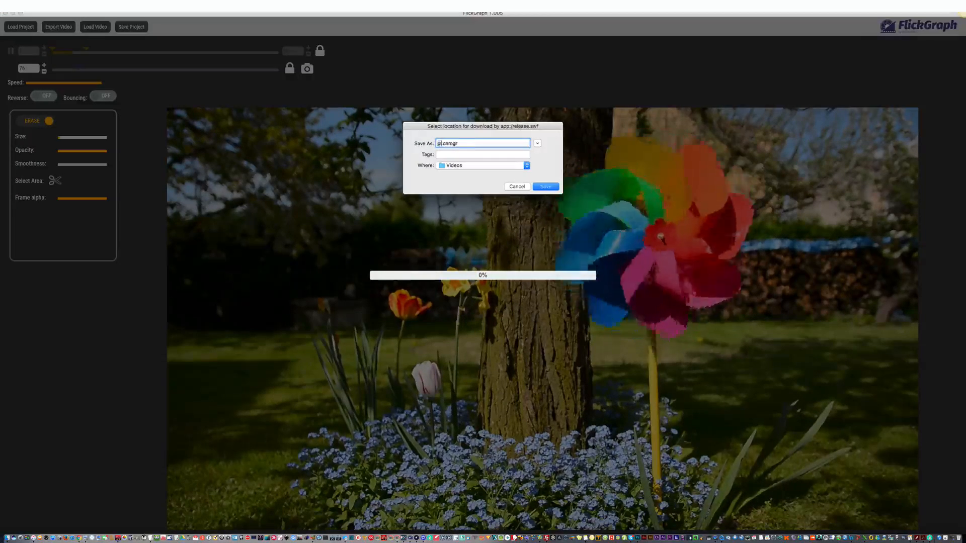
{"action": "type", "text": "eelslow"}
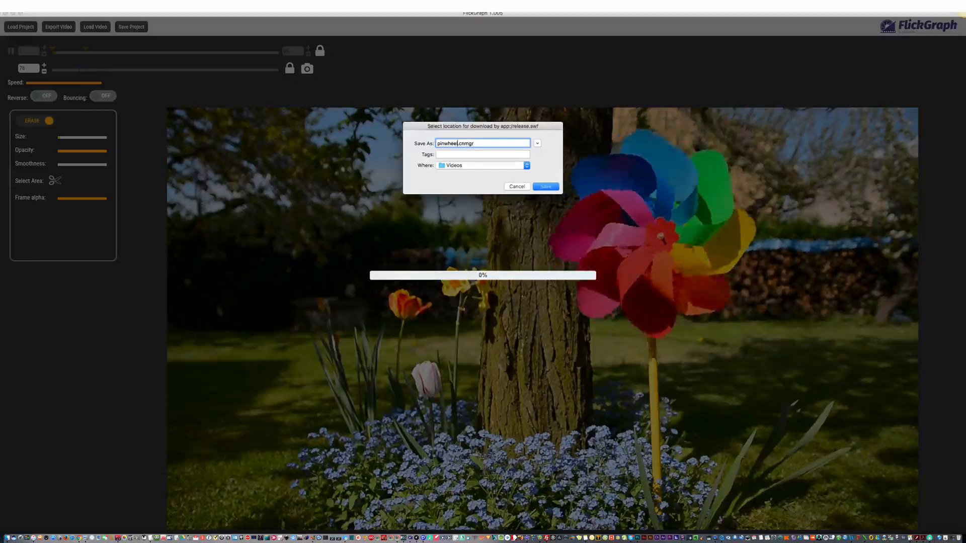
{"action": "type", "text": "er"}
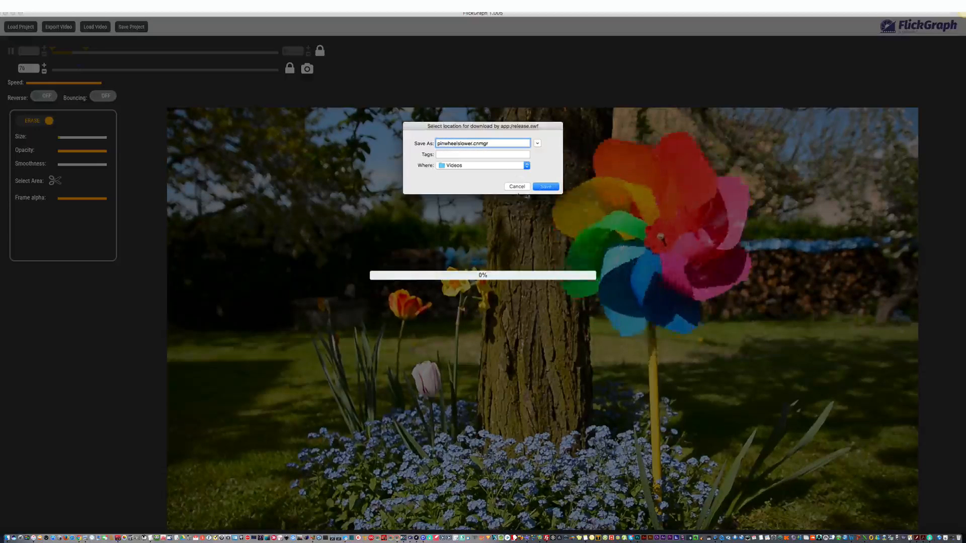
{"action": "left_click", "coordinate": [543, 187]}
{"action": "left_click", "coordinate": [537, 176]}
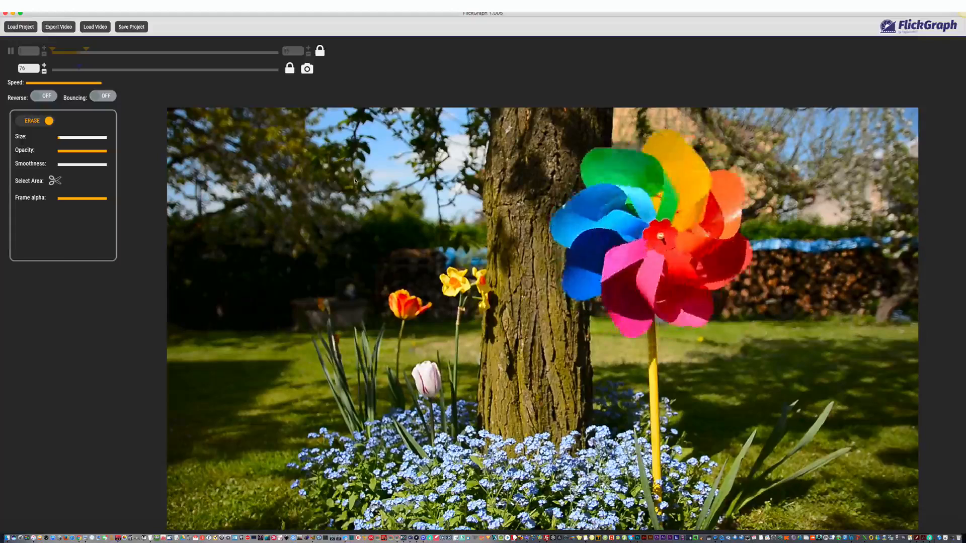
Enlarge the erase brush again, and export the cinemagraph to the Desktop as a 1280x720 MP4 named pinwheelslower with 29 FPS and 1 loop.
{"action": "left_click_drag", "start_coordinate": [91, 140], "coordinate": [97, 137]}
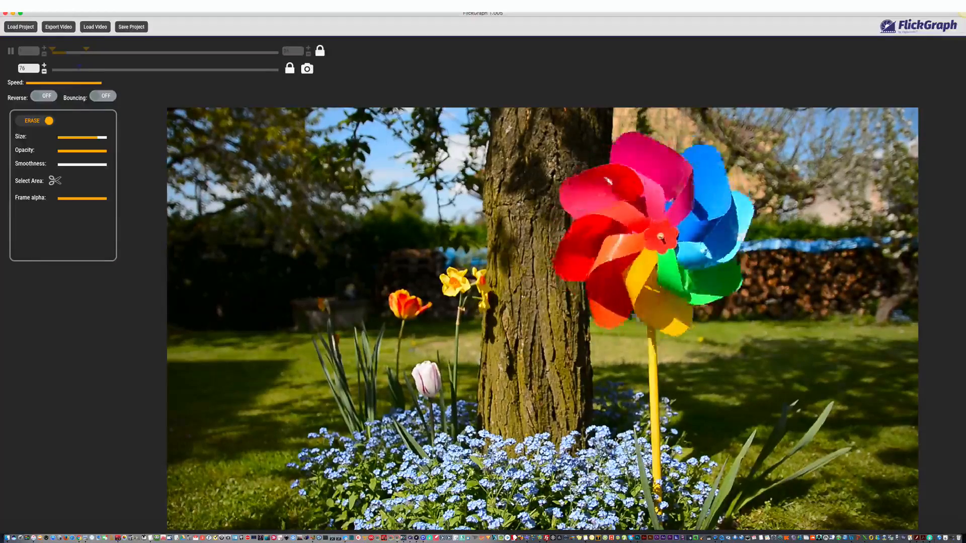
{"action": "left_click", "coordinate": [66, 164]}
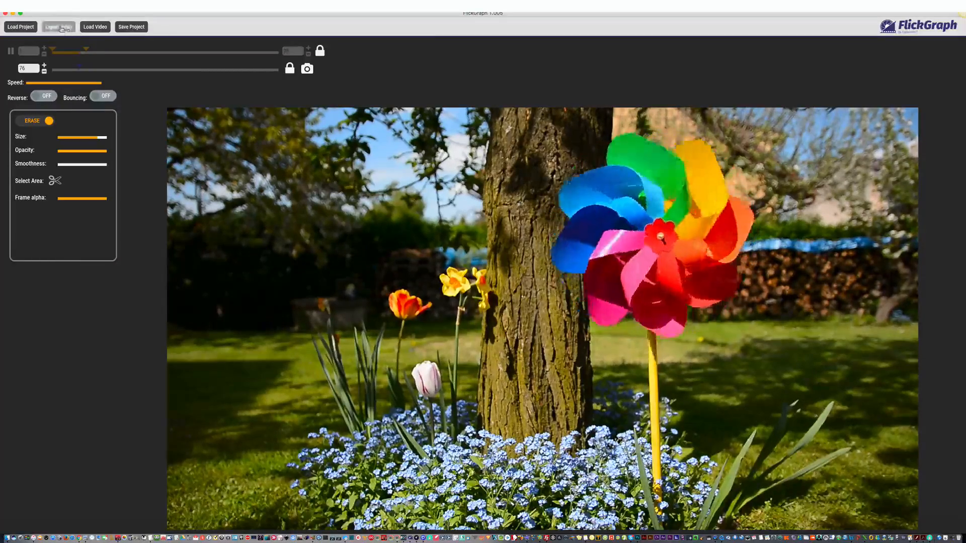
{"action": "left_click", "coordinate": [58, 26]}
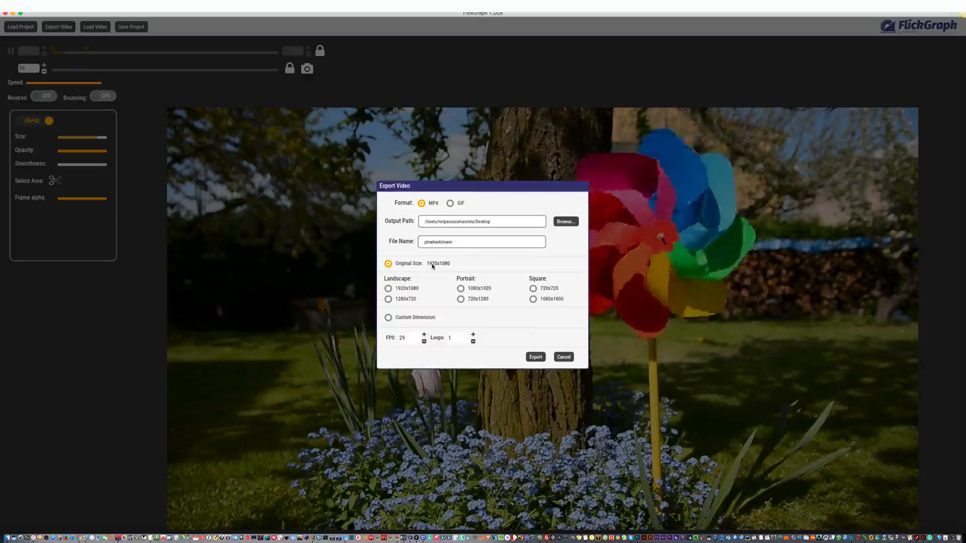
{"action": "left_click", "coordinate": [388, 299]}
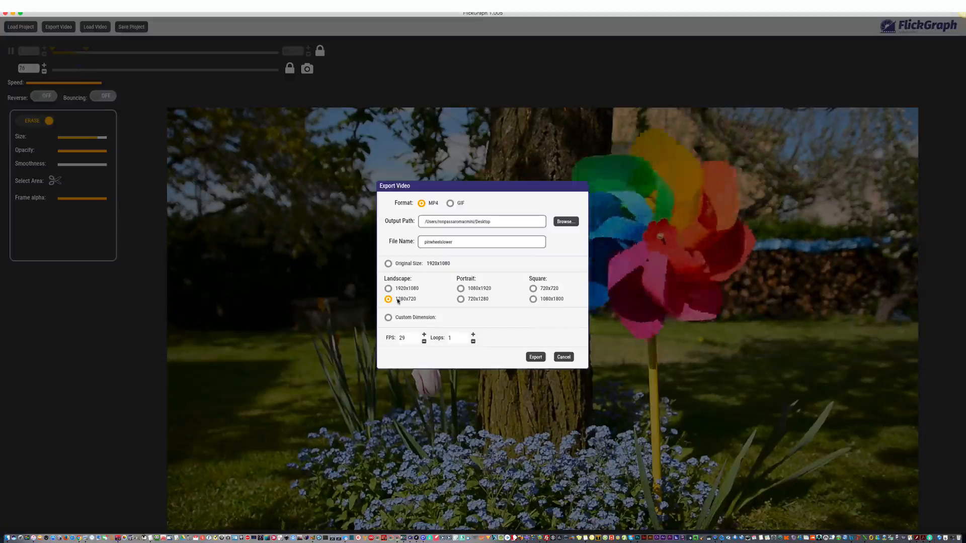
{"action": "left_click", "coordinate": [532, 358]}
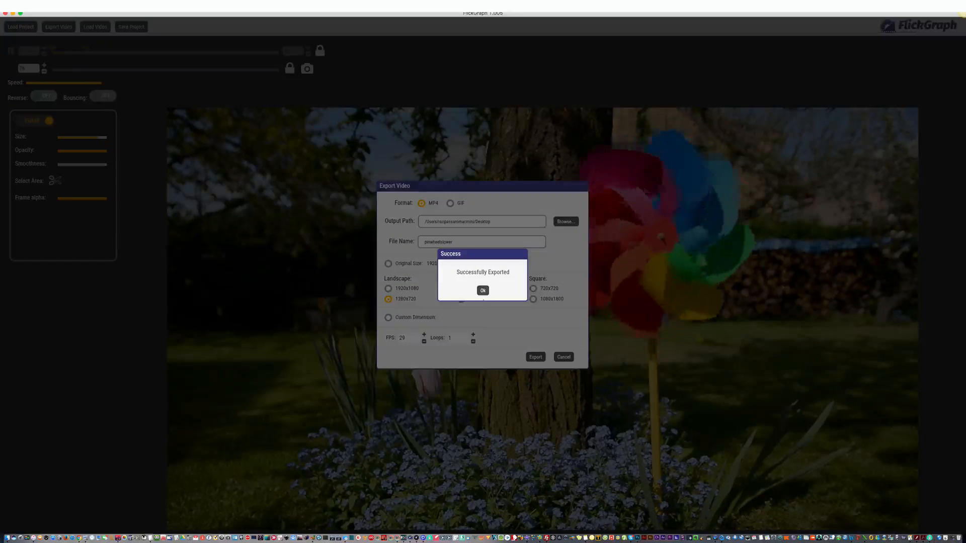
{"action": "left_click", "coordinate": [485, 289]}
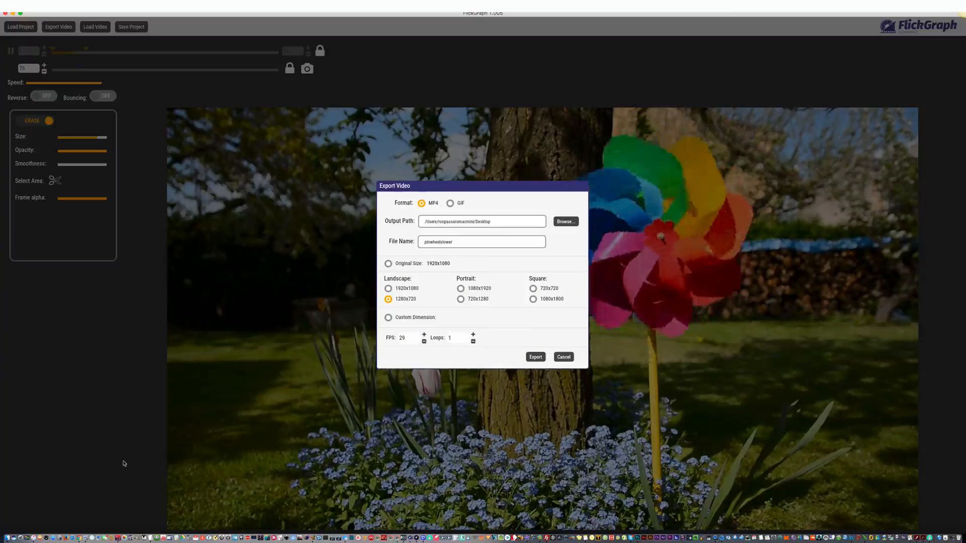
Open the exported pinwheelslower.mp4 from the Desktop folder in Finder and play it.
{"action": "left_click", "coordinate": [7, 533]}
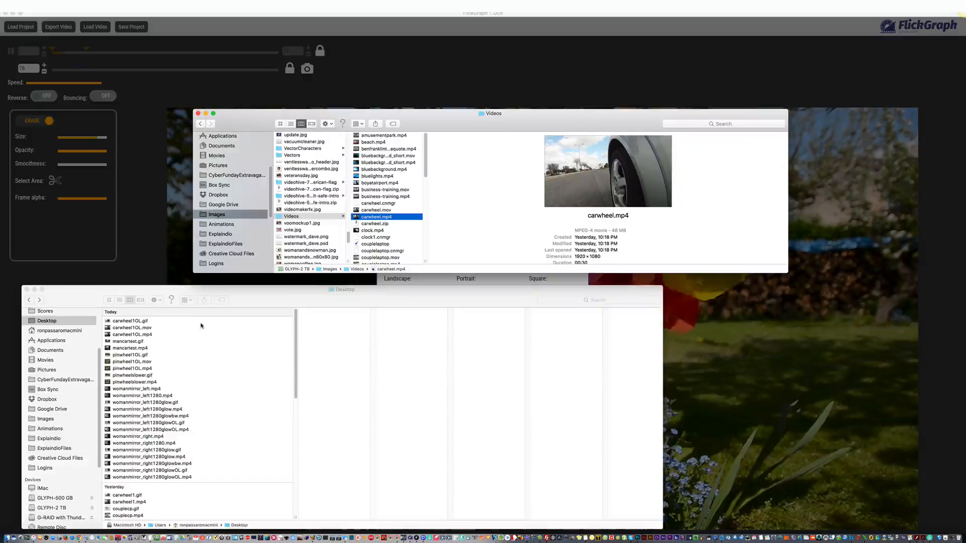
{"action": "left_click", "coordinate": [198, 114]}
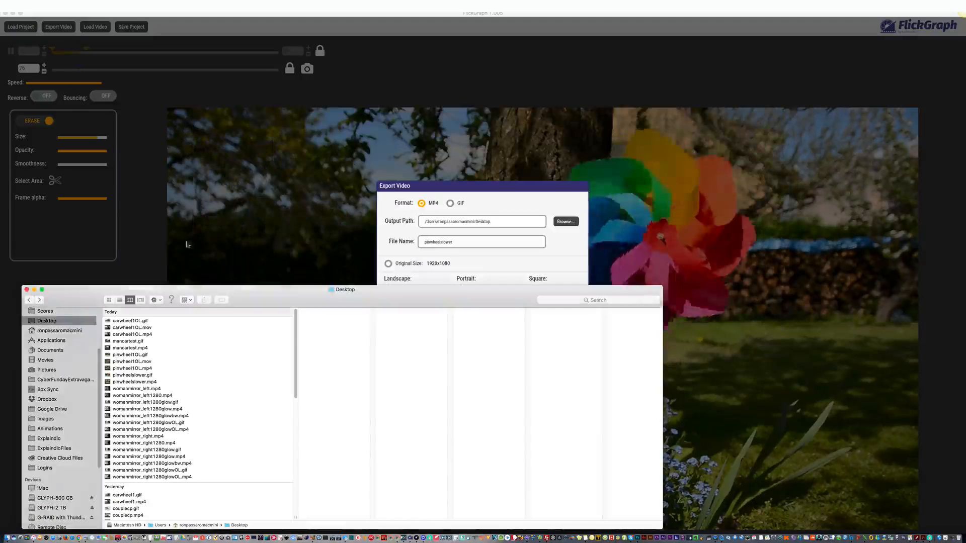
{"action": "left_click_drag", "start_coordinate": [241, 300], "coordinate": [241, 283]}
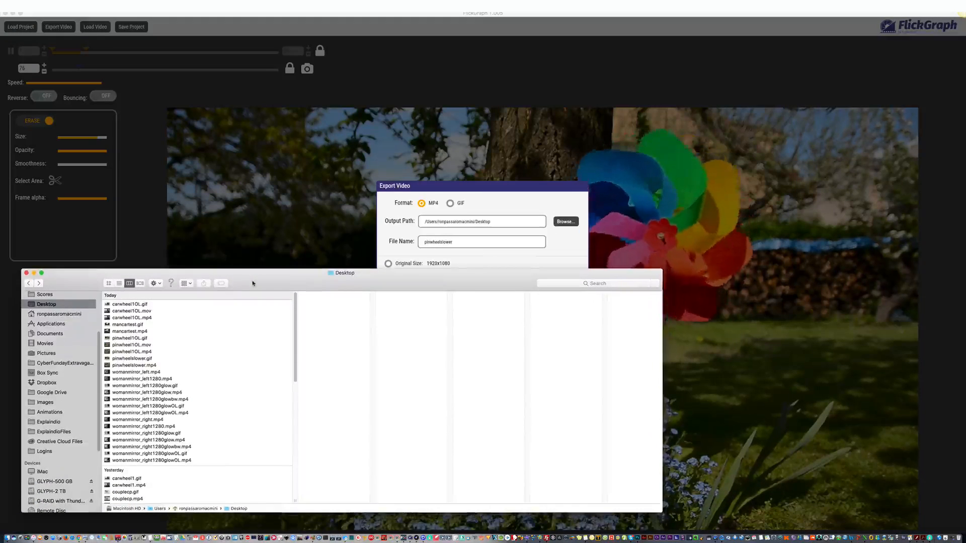
{"action": "left_click", "coordinate": [133, 366]}
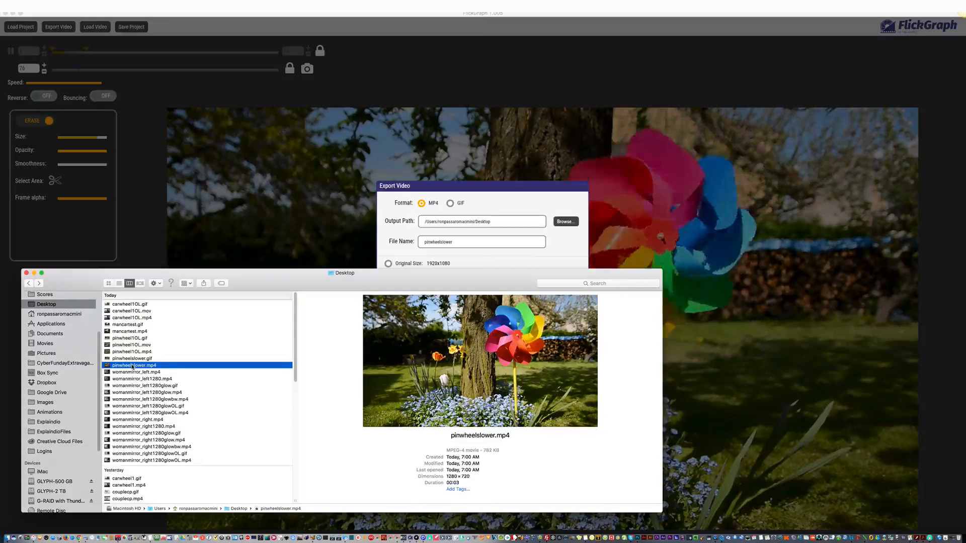
{"action": "double_click", "coordinate": [132, 366]}
{"action": "left_click", "coordinate": [268, 263]}
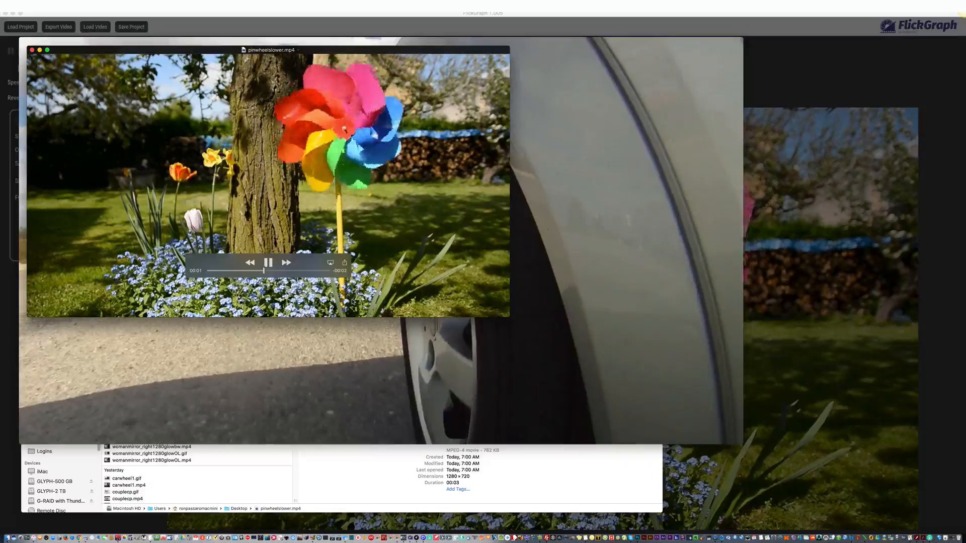
Close the car wheel video, play pinwheelslower.mp4 again to check its loop, and close the player.
{"action": "left_click", "coordinate": [567, 312]}
{"action": "left_click", "coordinate": [24, 41]}
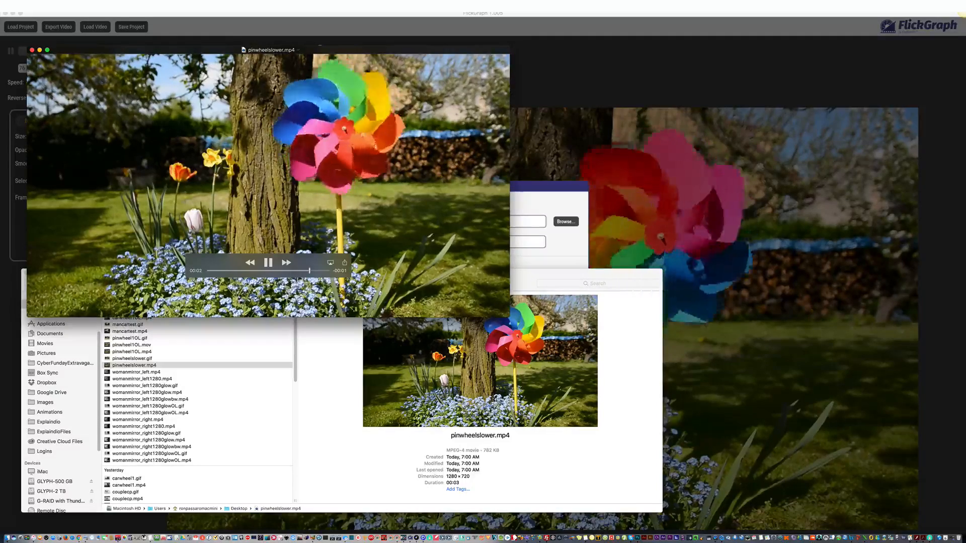
{"action": "left_click", "coordinate": [267, 263]}
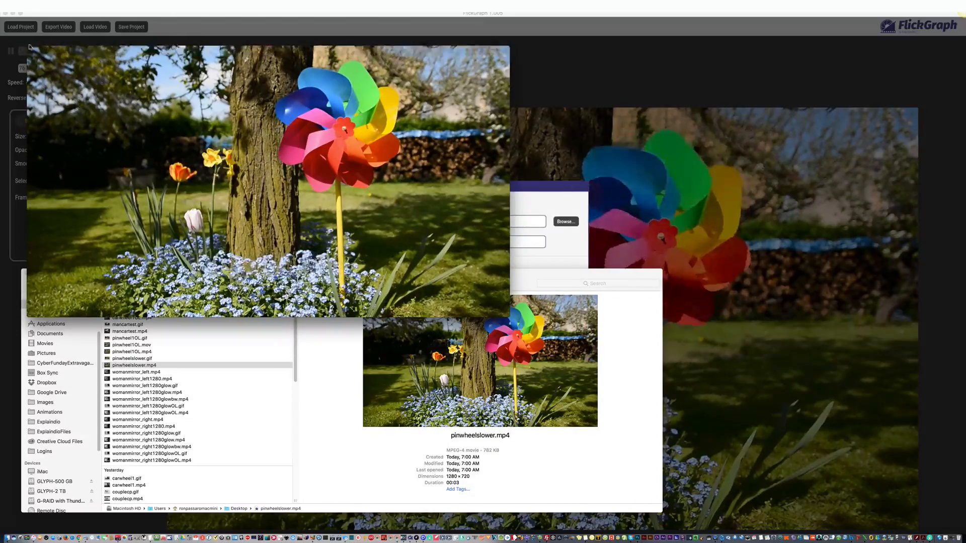
{"action": "left_click", "coordinate": [30, 48]}
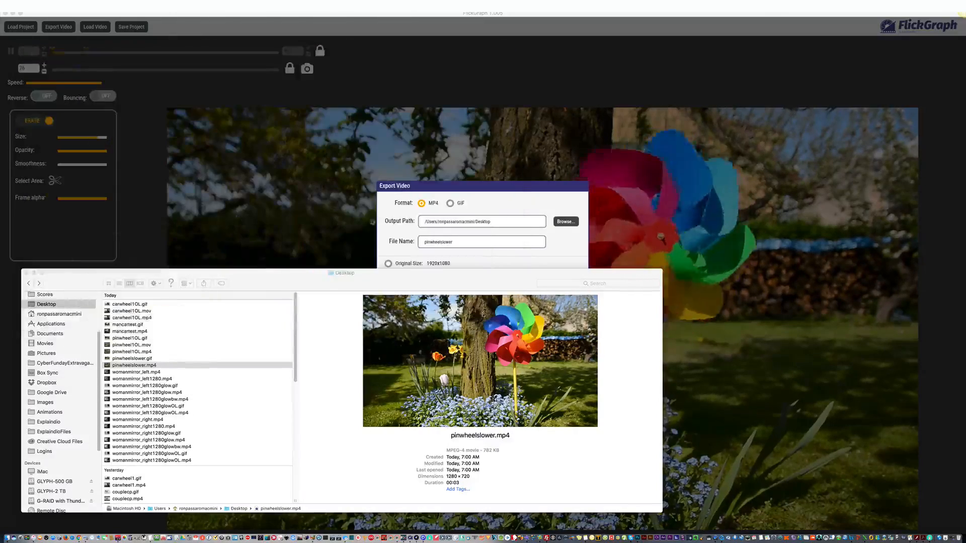
Return to FlickGraph, reopen the video export settings to examine the GIF format option, and dismiss them without exporting.
{"action": "left_click", "coordinate": [490, 209]}
{"action": "left_click", "coordinate": [535, 356]}
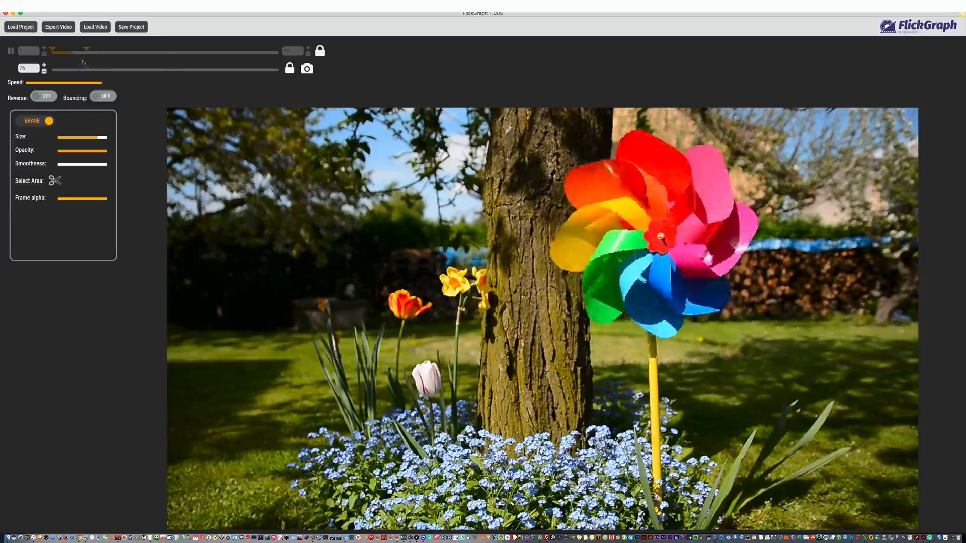
{"action": "left_click", "coordinate": [59, 27]}
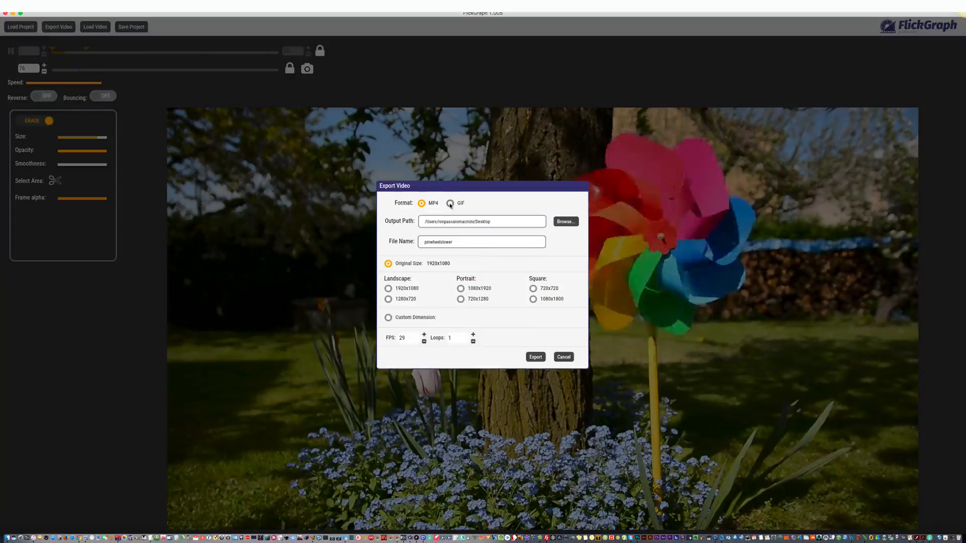
{"action": "left_click", "coordinate": [564, 358]}
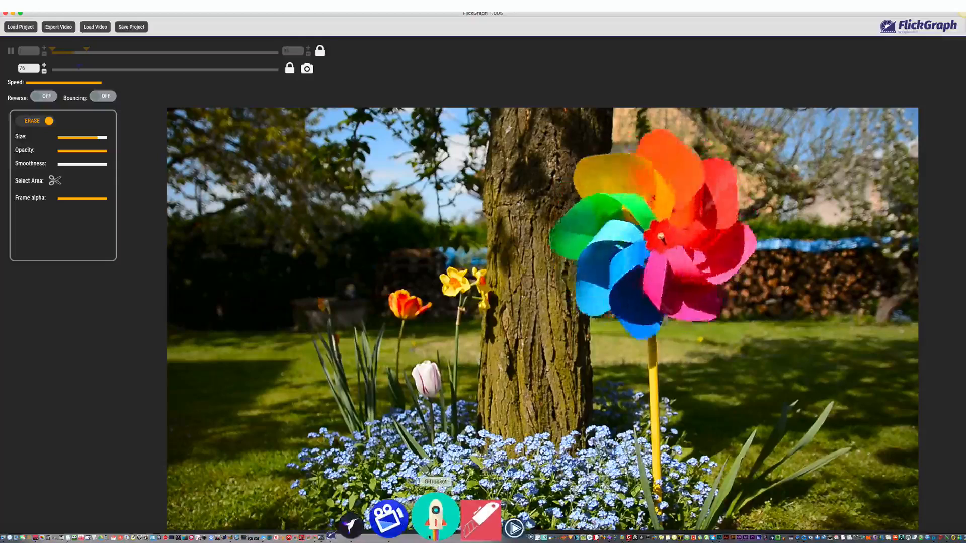
Open Gifrocket and load pinwheelslower.mp4 from the Desktop folder into it for GIF conversion.
{"action": "left_click", "coordinate": [437, 519]}
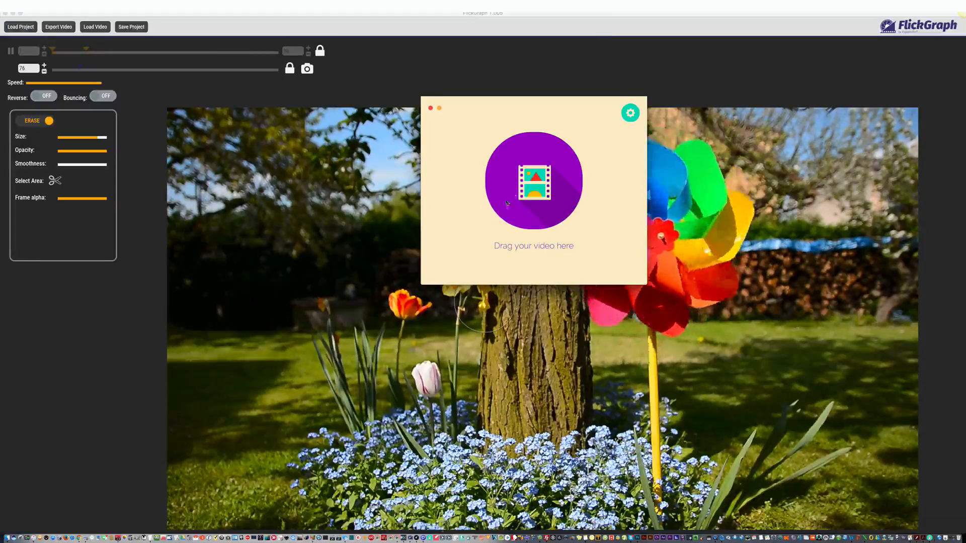
{"action": "left_click_drag", "start_coordinate": [517, 100], "coordinate": [520, 126]}
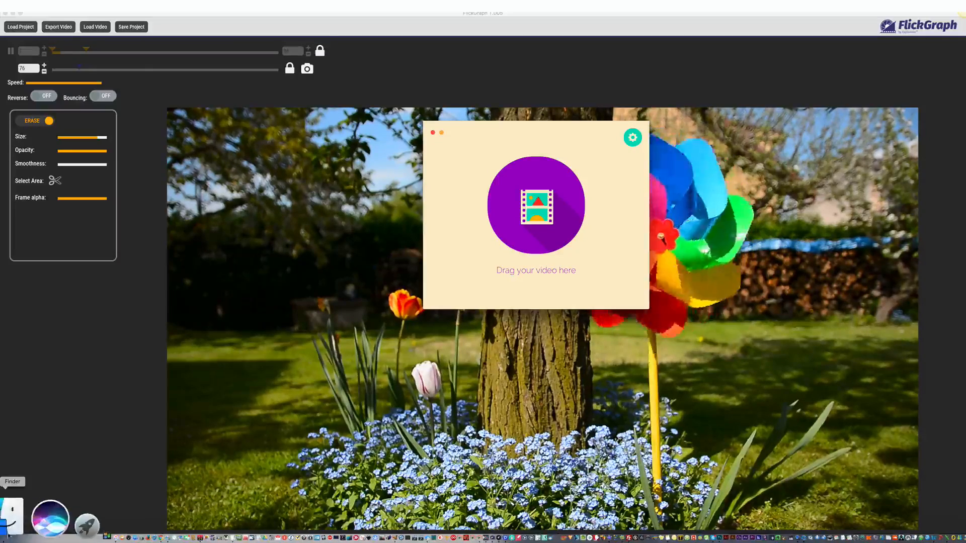
{"action": "left_click", "coordinate": [15, 521]}
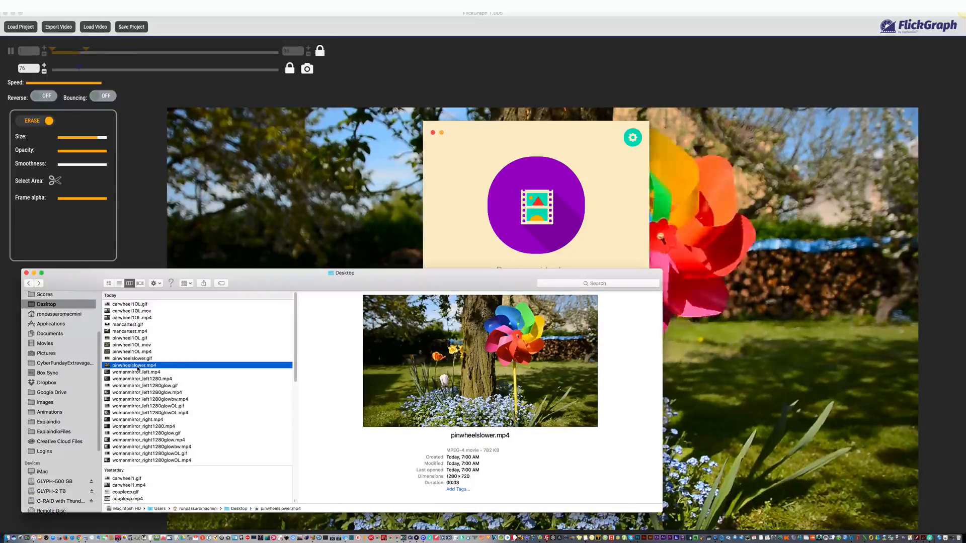
{"action": "left_click_drag", "start_coordinate": [139, 370], "coordinate": [543, 217]}
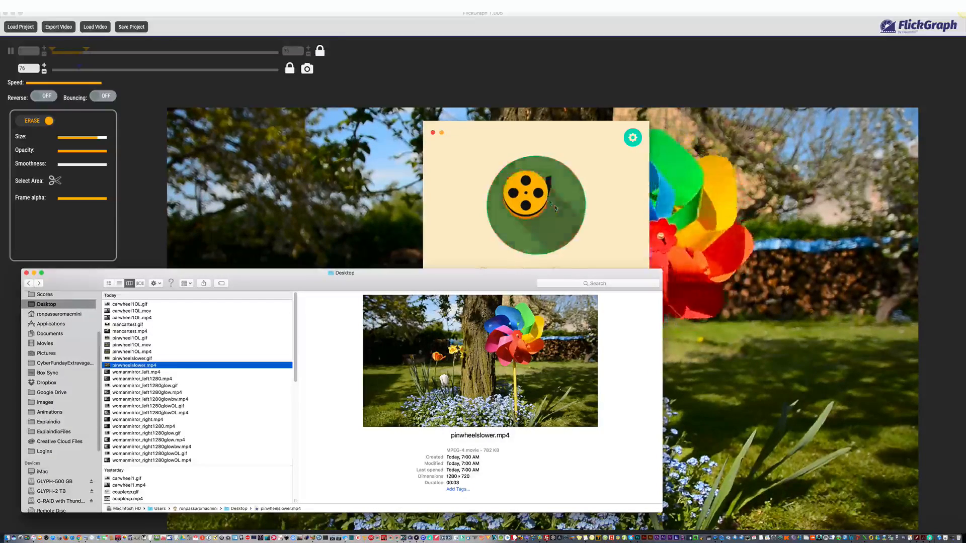
Select the converted pinwheelslower.gif in the Desktop folder and open it with Google Chrome to view its animation.
{"action": "left_click", "coordinate": [139, 358]}
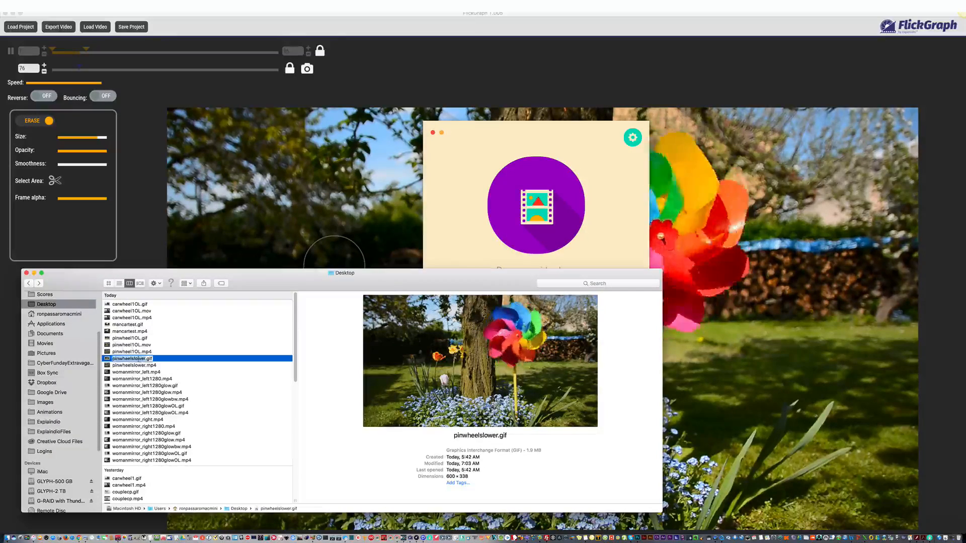
{"action": "left_click", "coordinate": [139, 366]}
{"action": "left_click", "coordinate": [139, 358]}
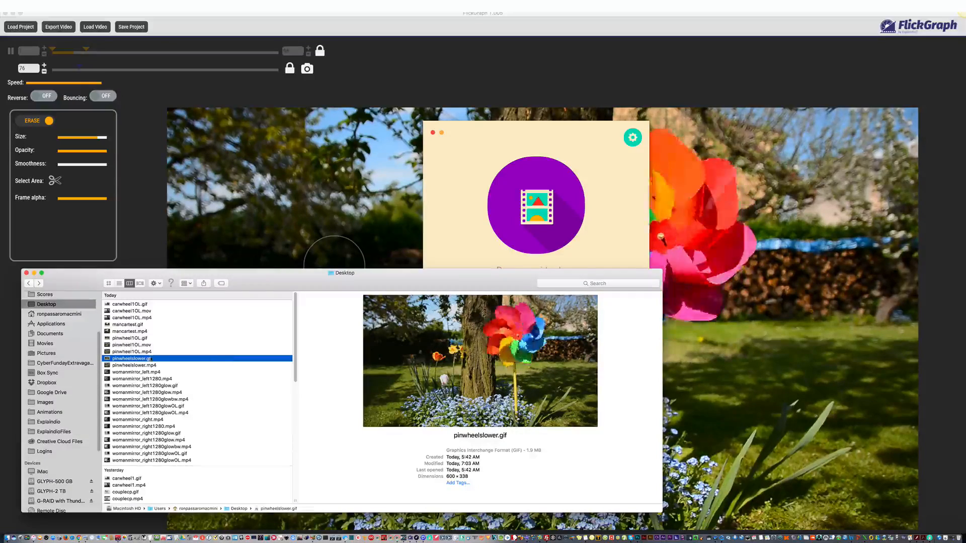
{"action": "right_click", "coordinate": [146, 360]}
{"action": "mouse_move", "coordinate": [191, 369]}
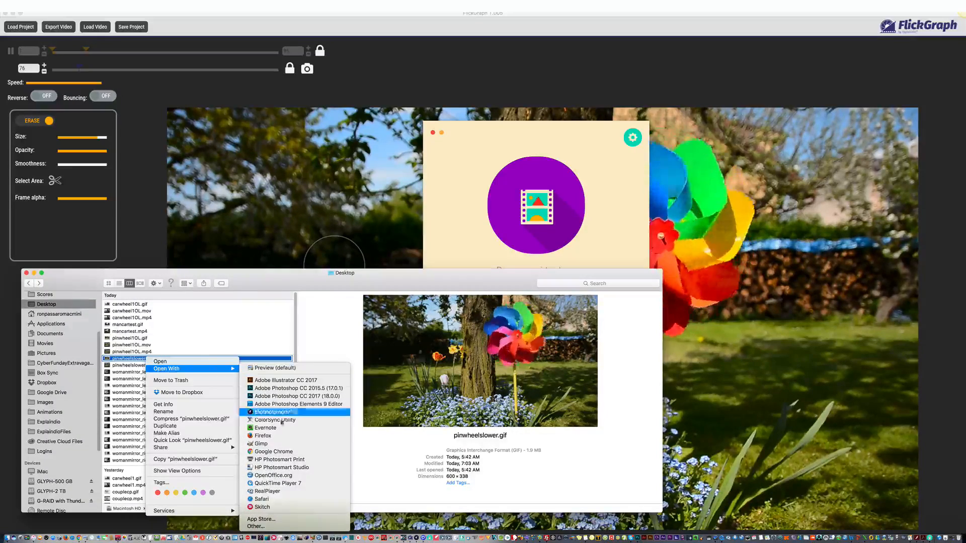
{"action": "left_click", "coordinate": [273, 452]}
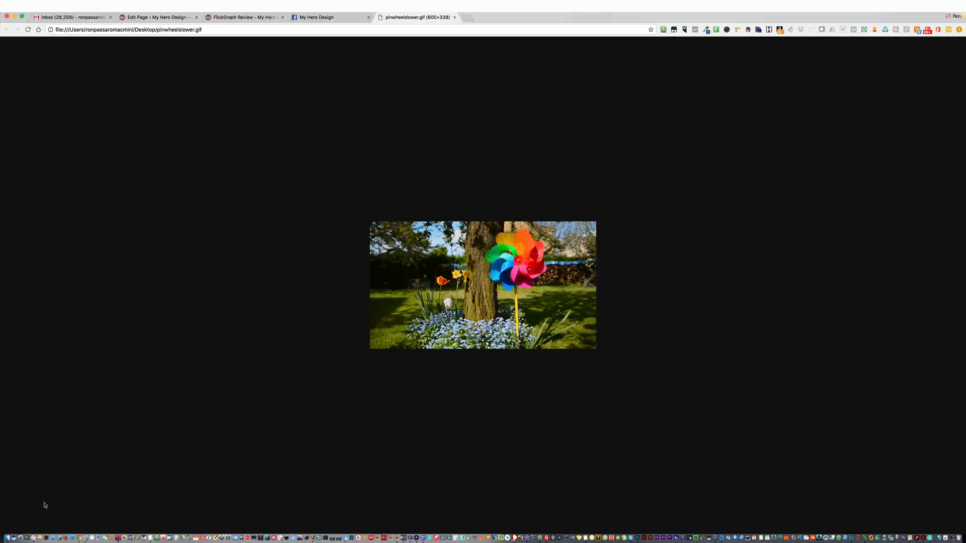
Return to Finder and compare the preview and file details of pinwheel1.gif with those of pinwheelslower.gif.
{"action": "left_click", "coordinate": [12, 534]}
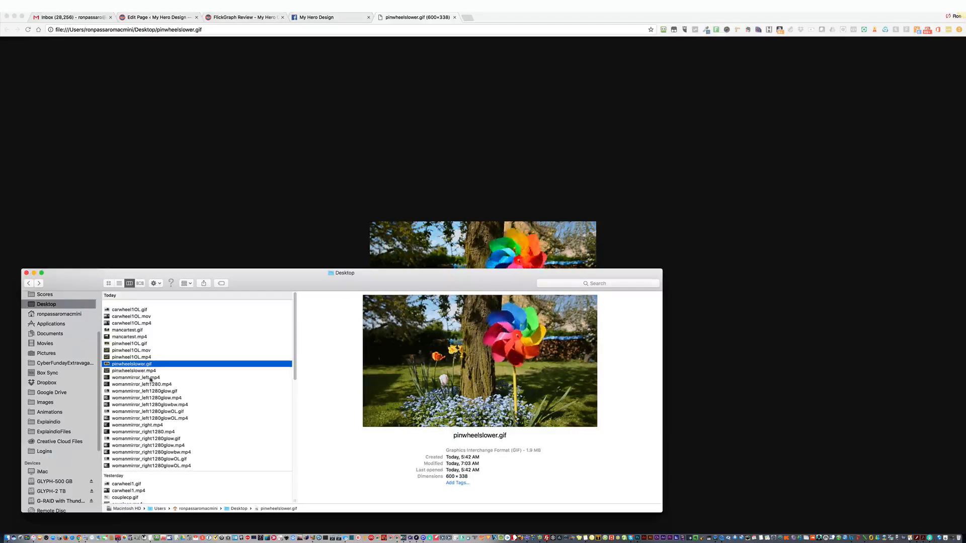
{"action": "scroll", "coordinate": [147, 381], "scroll_direction": "down", "scroll_amount": 4}
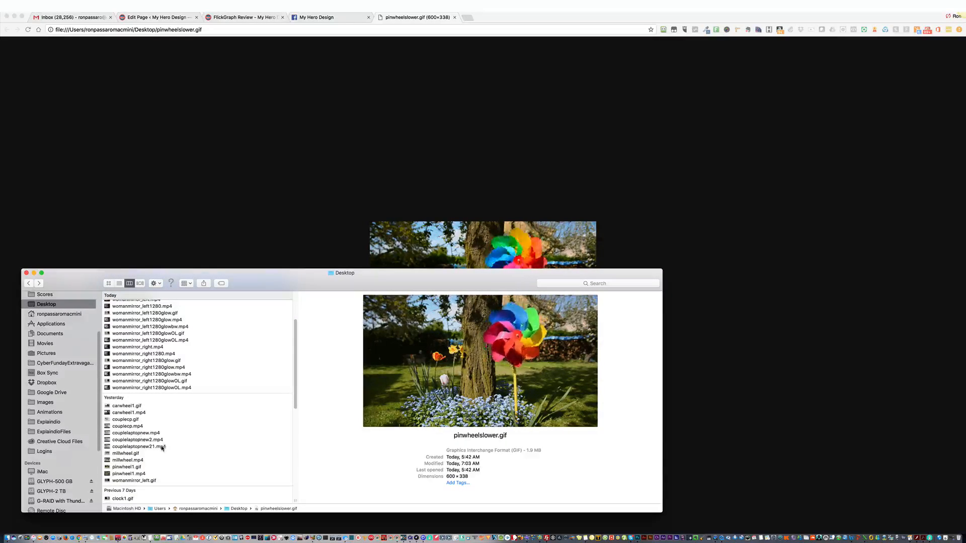
{"action": "left_click", "coordinate": [149, 467]}
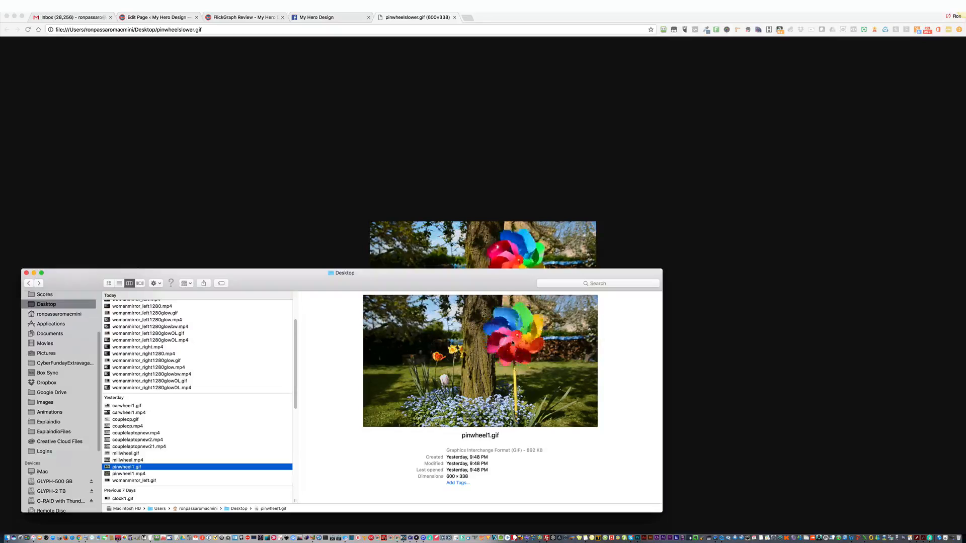
{"action": "scroll", "coordinate": [154, 369], "scroll_direction": "up", "scroll_amount": 5}
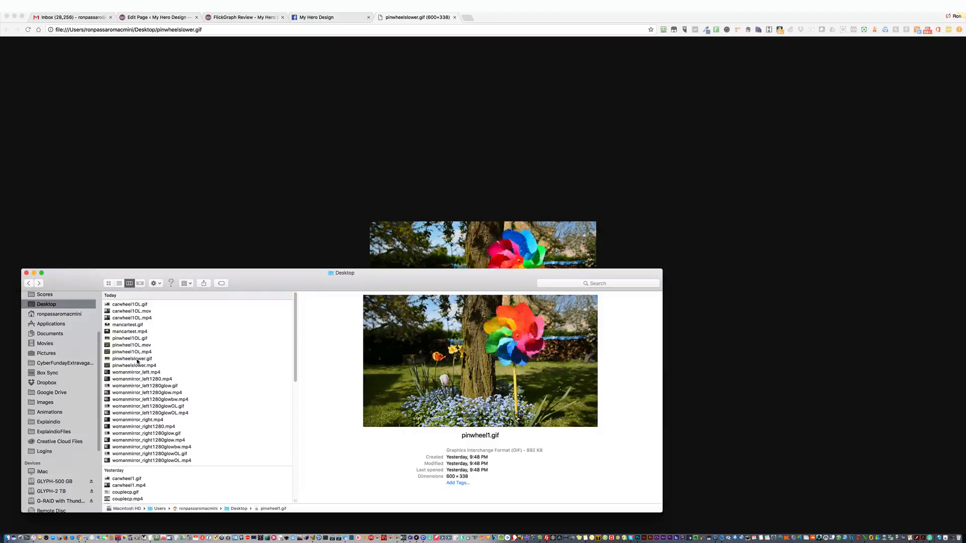
{"action": "left_click", "coordinate": [137, 359]}
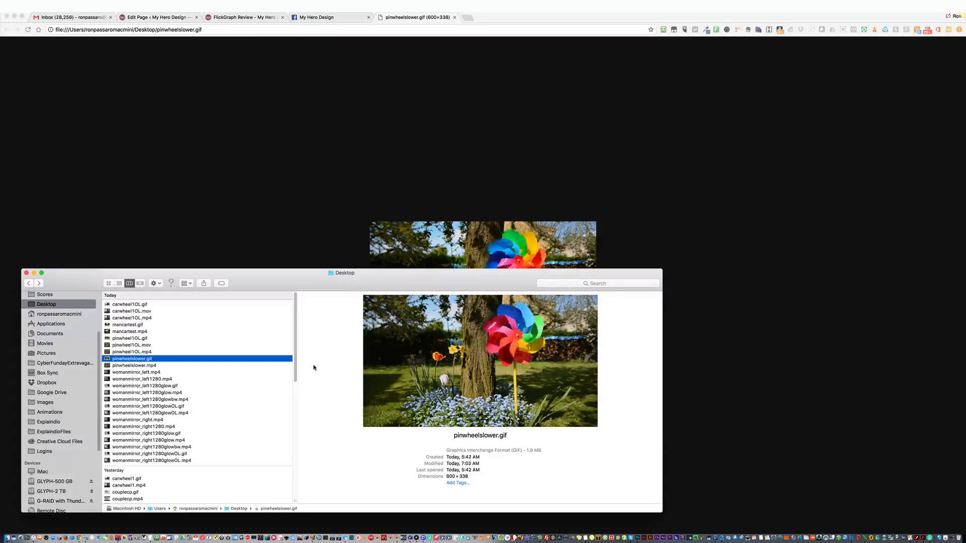
{"action": "left_click", "coordinate": [147, 366]}
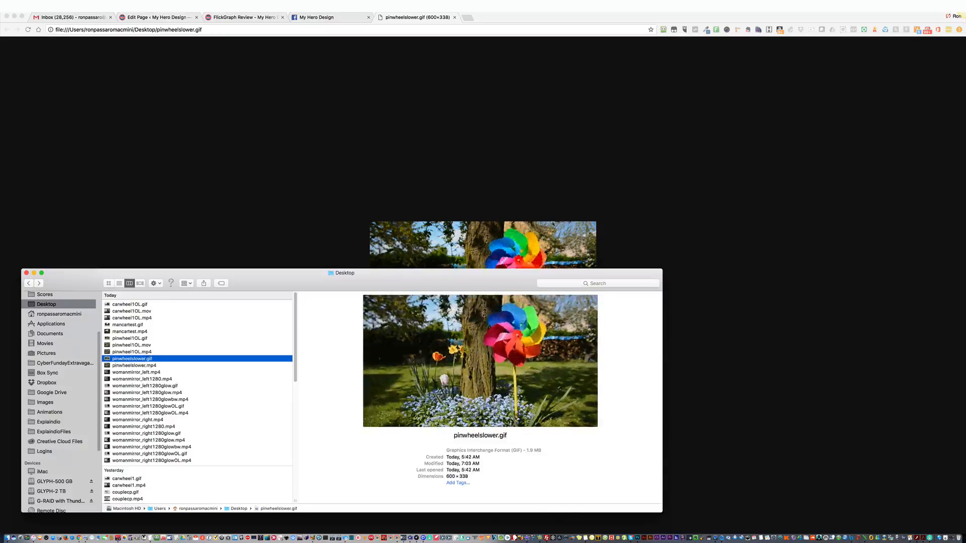
Switch to Chrome and look through the My Hero Design Facebook page for the posted car wheel and pinwheel cinemagraphs.
{"action": "left_click", "coordinate": [560, 207]}
{"action": "left_click", "coordinate": [343, 19]}
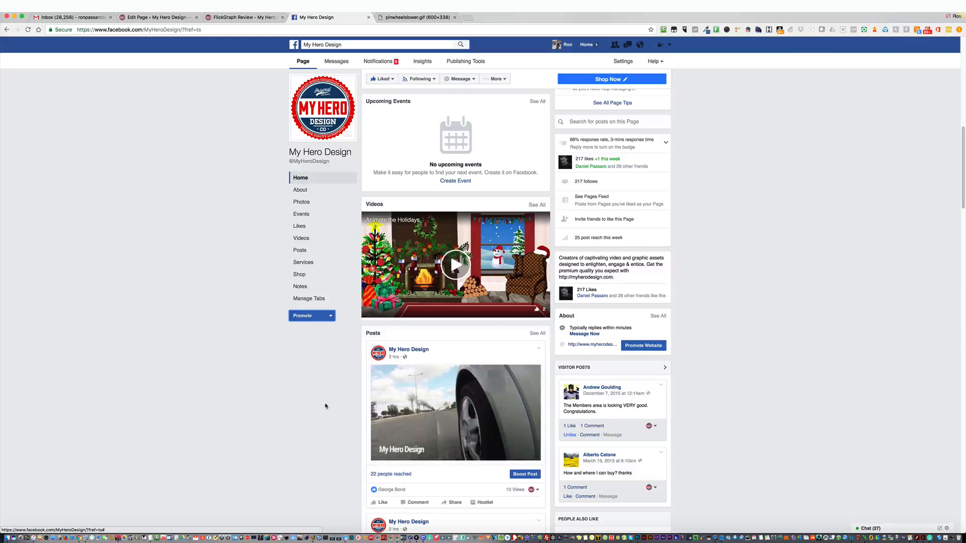
{"action": "scroll", "coordinate": [325, 406], "scroll_direction": "down", "scroll_amount": 5}
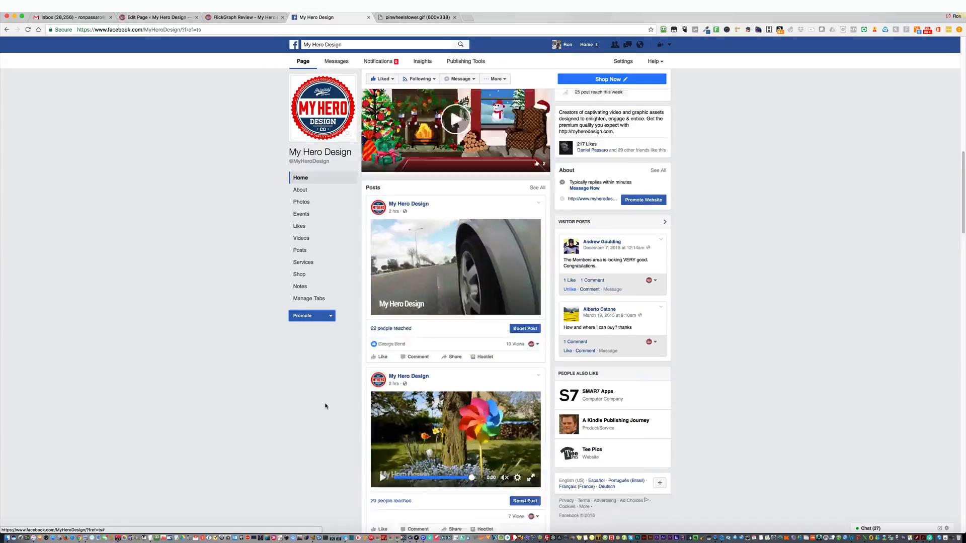
{"action": "scroll", "coordinate": [344, 376], "scroll_direction": "up", "scroll_amount": 7}
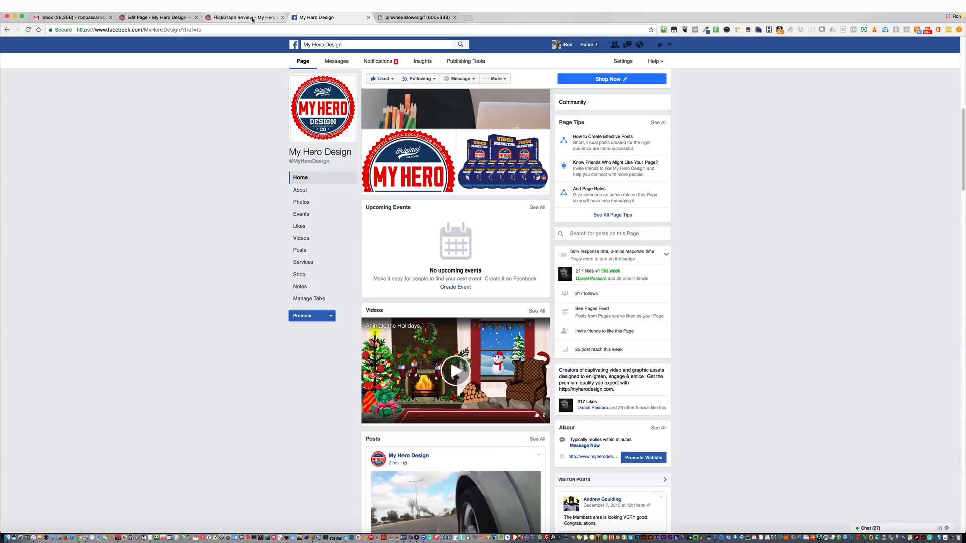
Show the FlickGraph Review page preview and view the pinwheel cinemagraph embedded at its start.
{"action": "left_click", "coordinate": [214, 18]}
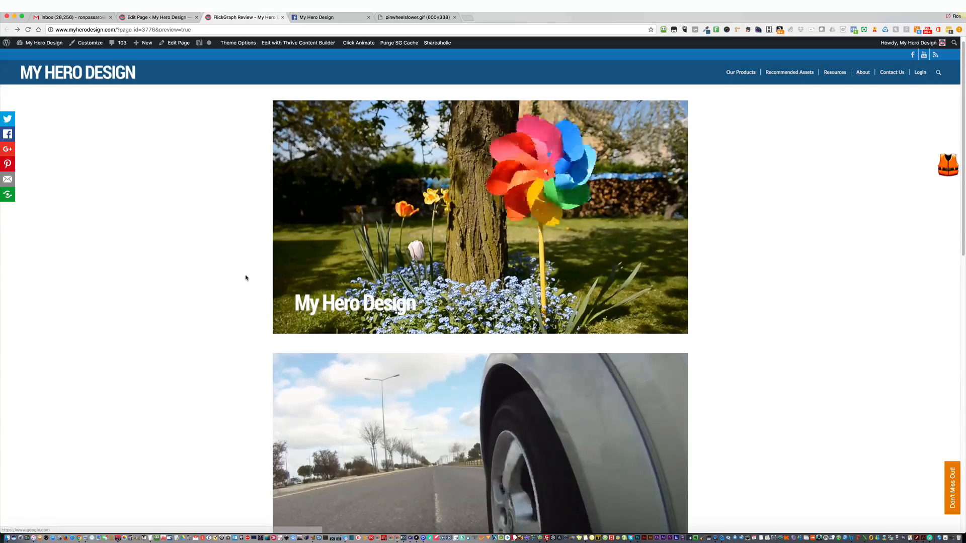
{"action": "scroll", "coordinate": [245, 278], "scroll_direction": "down", "scroll_amount": 2}
{"action": "scroll", "coordinate": [245, 278], "scroll_direction": "up", "scroll_amount": 2}
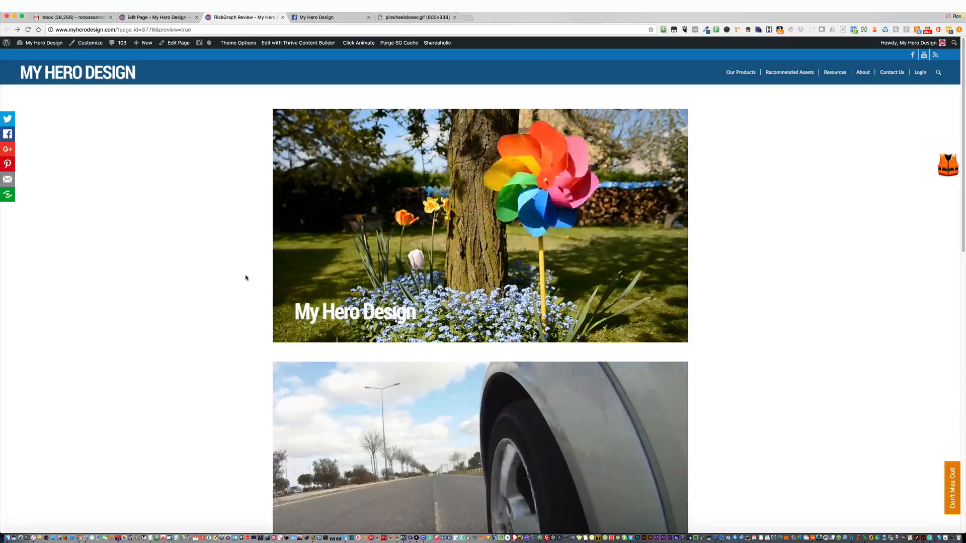
Return to the Desktop folder in Finder and compare the file details of pinwheelslower.mp4 with those of pinwheel1.mp4.
{"action": "left_click", "coordinate": [9, 535]}
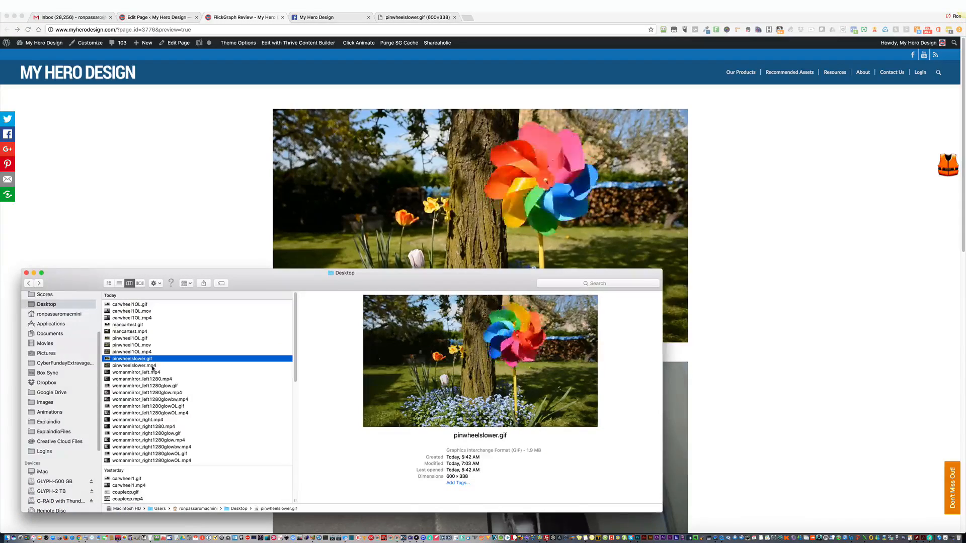
{"action": "left_click", "coordinate": [152, 367]}
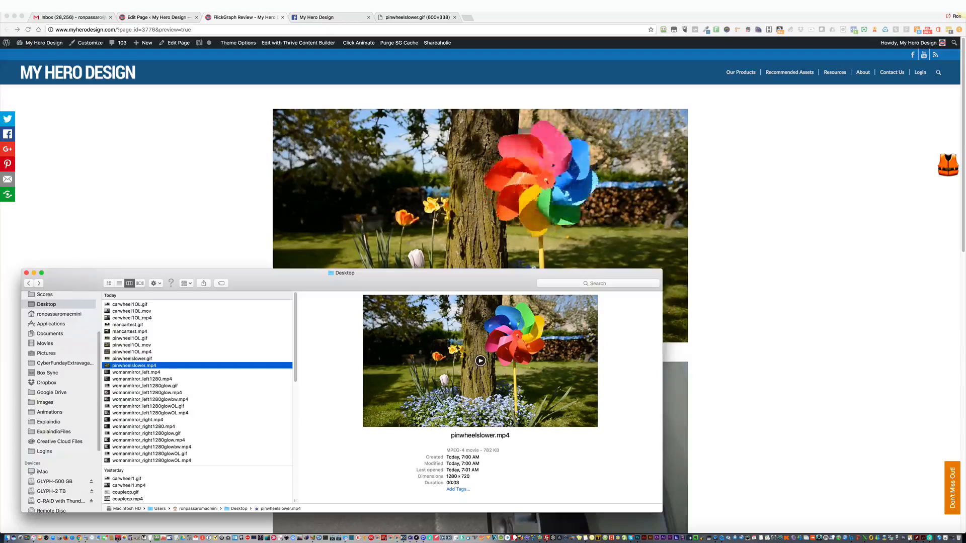
{"action": "scroll", "coordinate": [183, 424], "scroll_direction": "down", "scroll_amount": 4}
{"action": "scroll", "coordinate": [183, 425], "scroll_direction": "down", "scroll_amount": 2}
{"action": "left_click", "coordinate": [134, 468]}
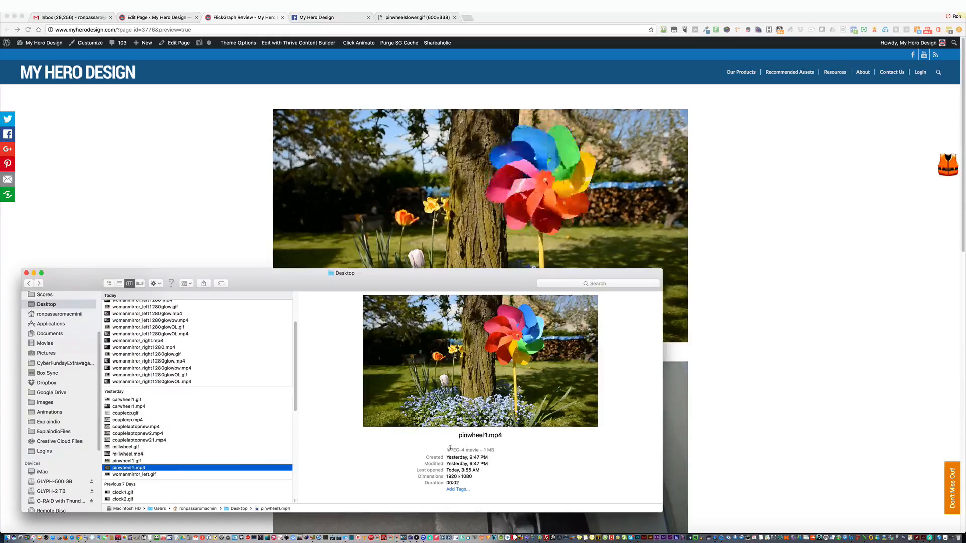
{"action": "mouse_move", "coordinate": [481, 361]}
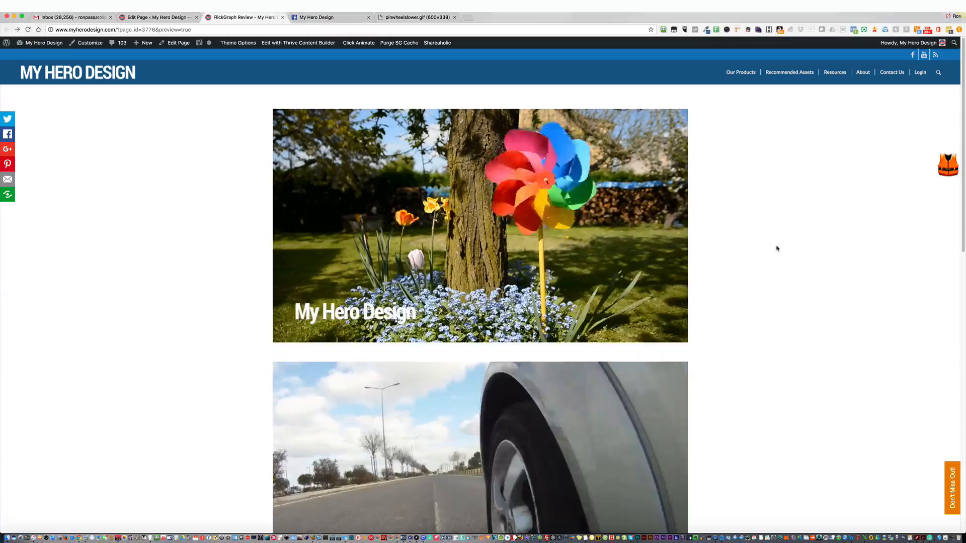
Return to the FlickGraph Review page in Chrome and examine its pinwheel, car wheel and mirror cinemagraph examples.
{"action": "left_click", "coordinate": [826, 246]}
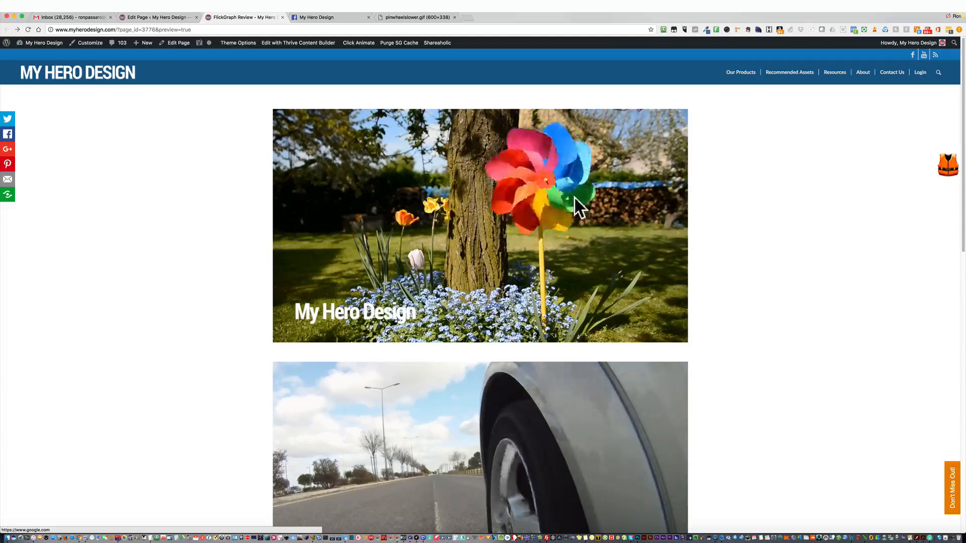
{"action": "scroll", "coordinate": [547, 194], "scroll_direction": "down", "scroll_amount": 10}
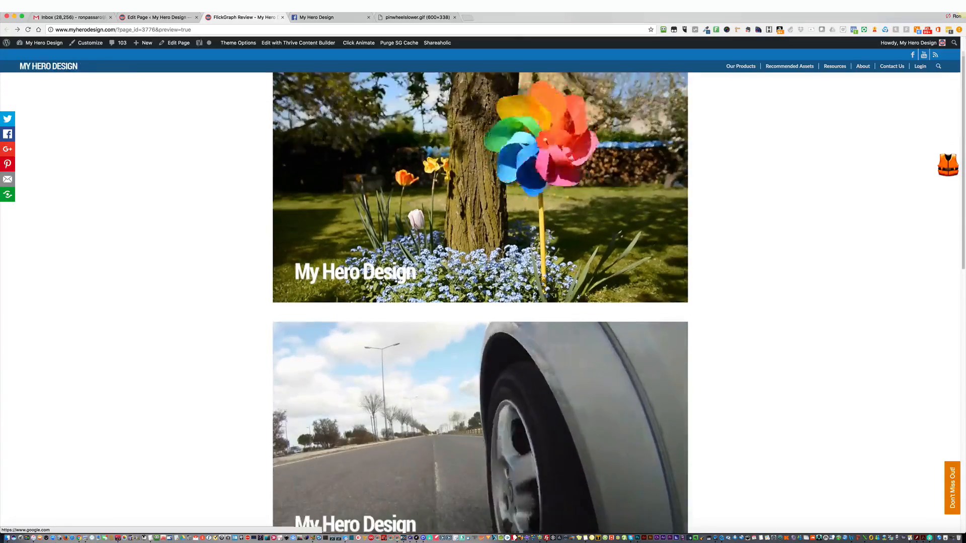
{"action": "scroll", "coordinate": [533, 247], "scroll_direction": "down", "scroll_amount": 5}
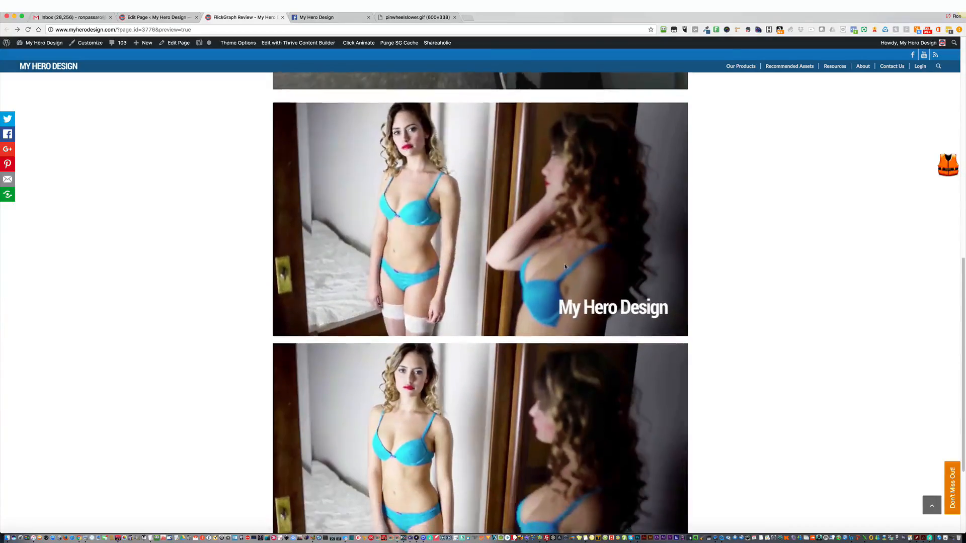
{"action": "scroll", "coordinate": [565, 266], "scroll_direction": "up", "scroll_amount": 10}
{"action": "scroll", "coordinate": [565, 266], "scroll_direction": "up", "scroll_amount": 4}
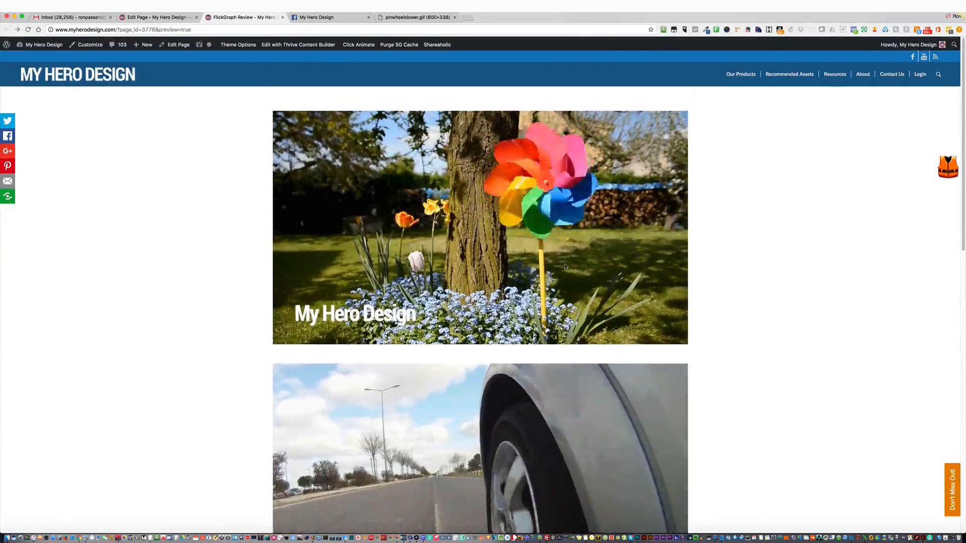
{"action": "scroll", "coordinate": [565, 266], "scroll_direction": "down", "scroll_amount": 7}
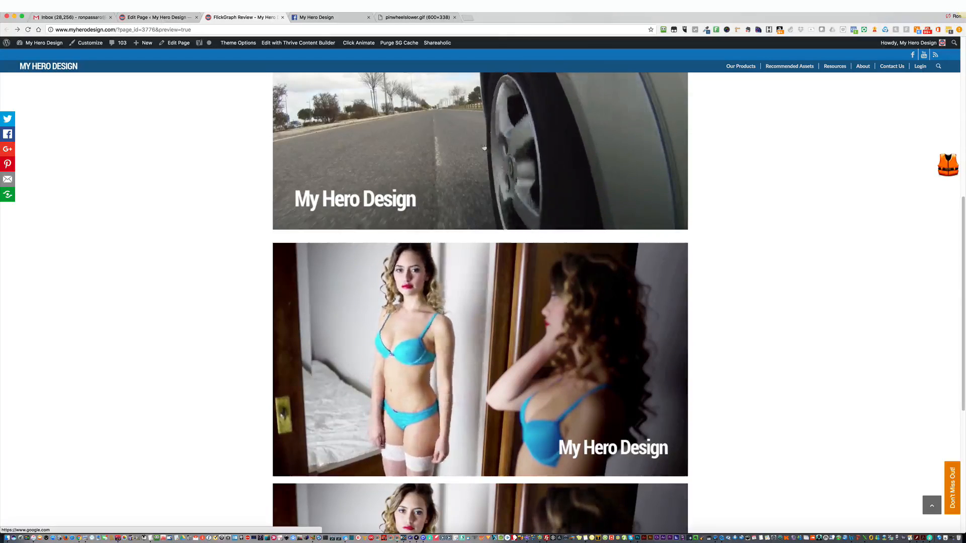
{"action": "scroll", "coordinate": [485, 338], "scroll_direction": "down", "scroll_amount": 2}
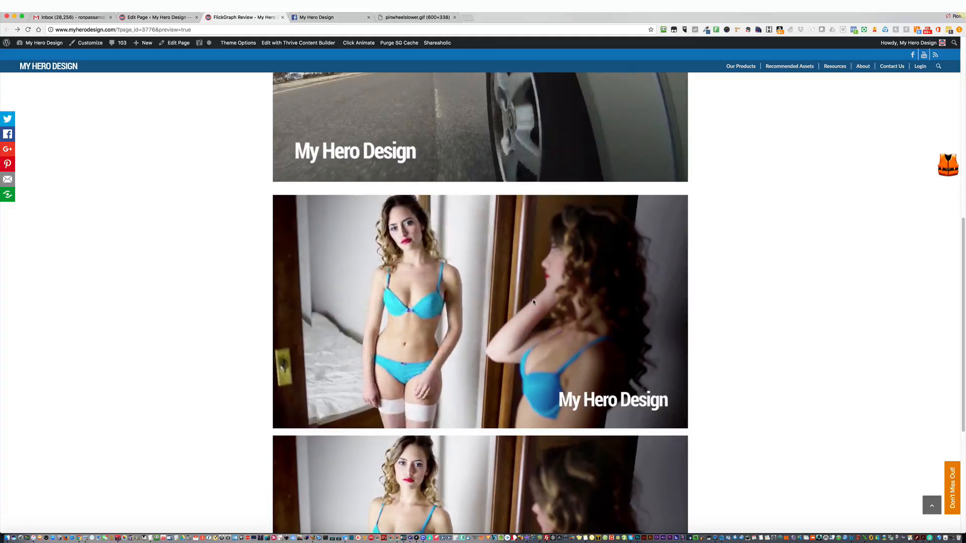
{"action": "scroll", "coordinate": [533, 302], "scroll_direction": "down", "scroll_amount": 1}
{"action": "scroll", "coordinate": [533, 301], "scroll_direction": "down", "scroll_amount": 2}
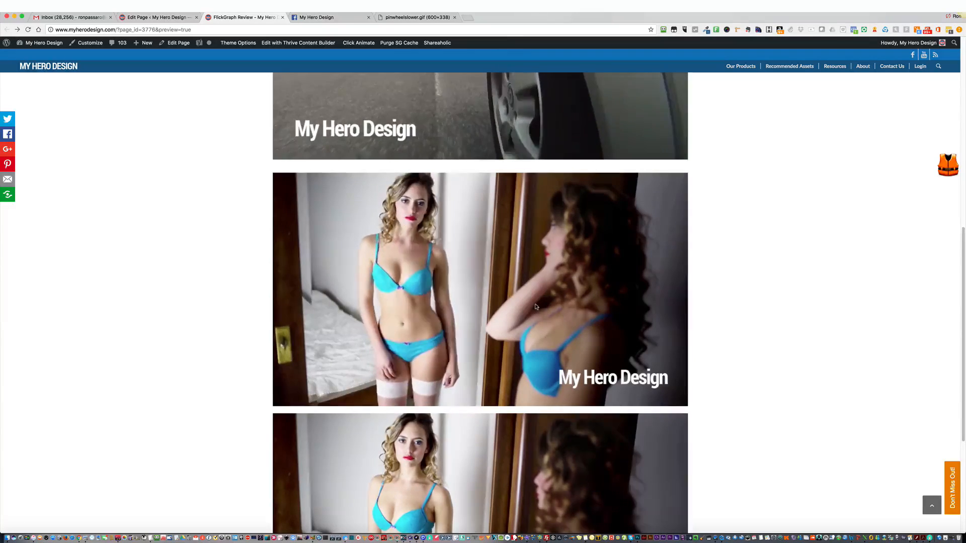
{"action": "scroll", "coordinate": [428, 259], "scroll_direction": "down", "scroll_amount": 3}
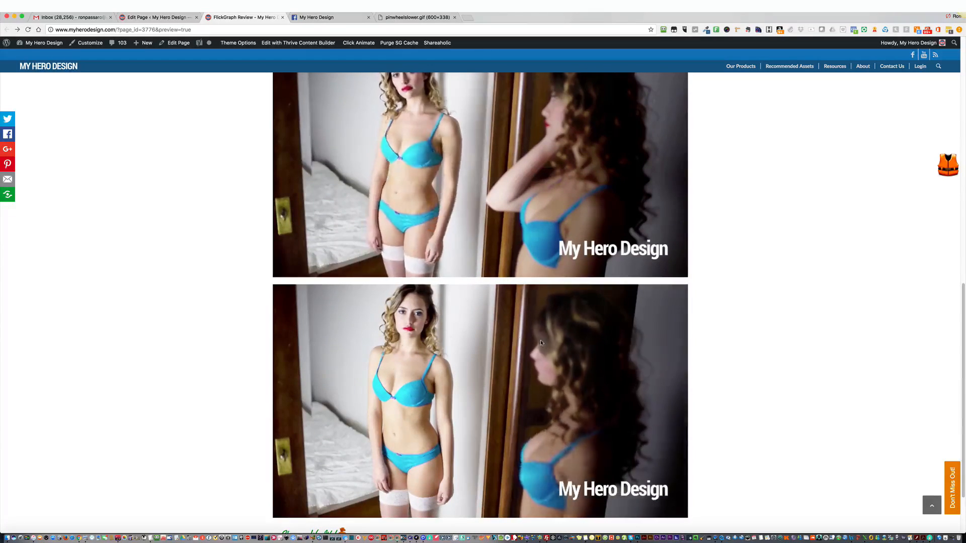
{"action": "scroll", "coordinate": [570, 360], "scroll_direction": "up", "scroll_amount": 3}
{"action": "scroll", "coordinate": [569, 360], "scroll_direction": "up", "scroll_amount": 7}
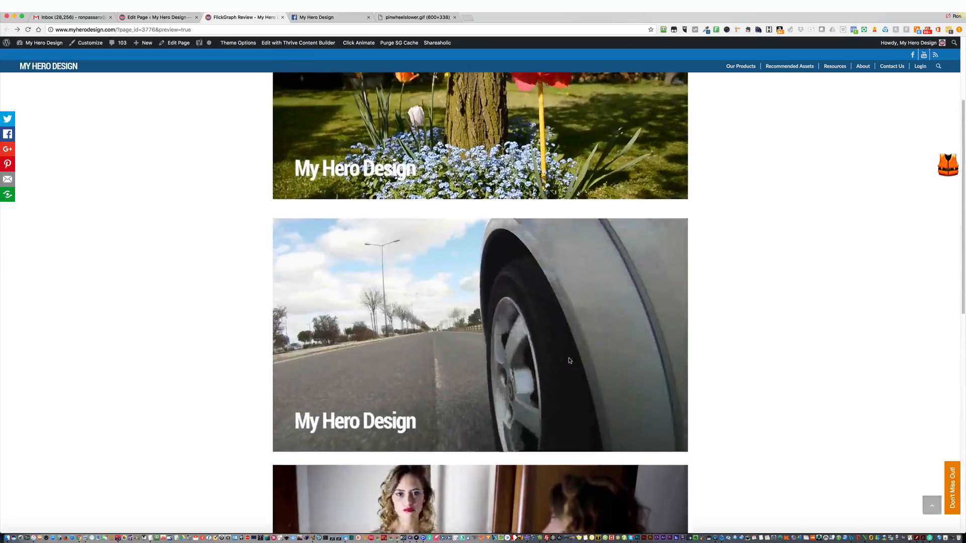
{"action": "scroll", "coordinate": [570, 361], "scroll_direction": "up", "scroll_amount": 2}
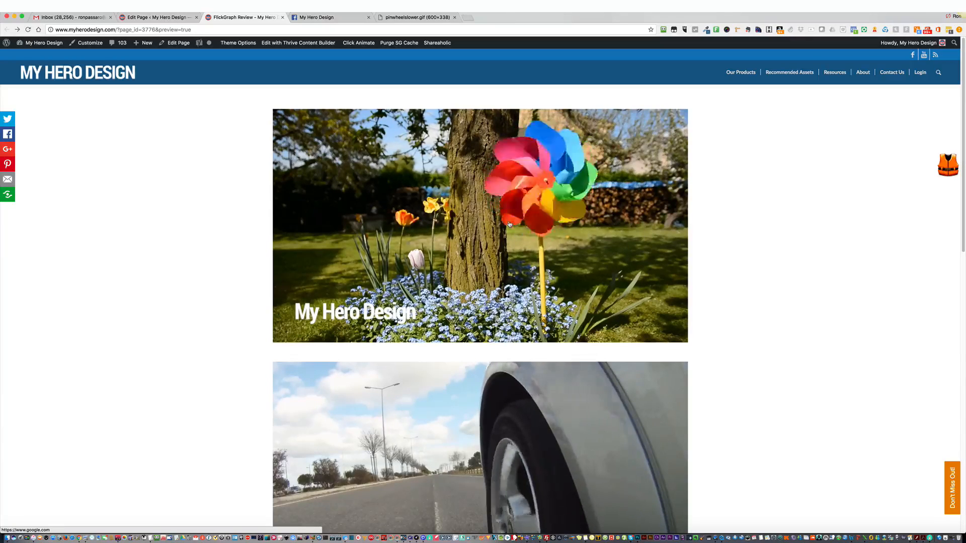
Test the links on the car wheel and pinwheel cinemagraphs, returning to the review page after each one.
{"action": "left_click", "coordinate": [492, 408]}
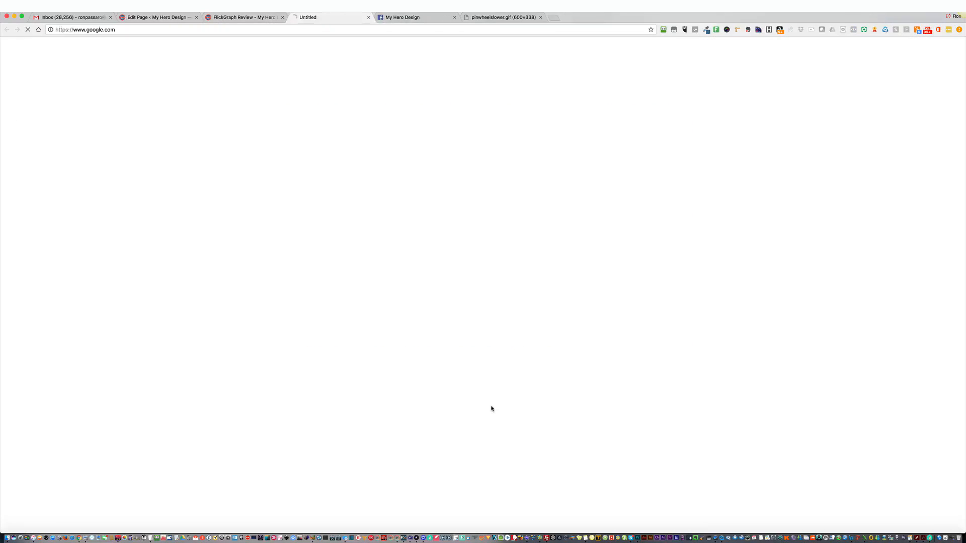
{"action": "left_click", "coordinate": [367, 19]}
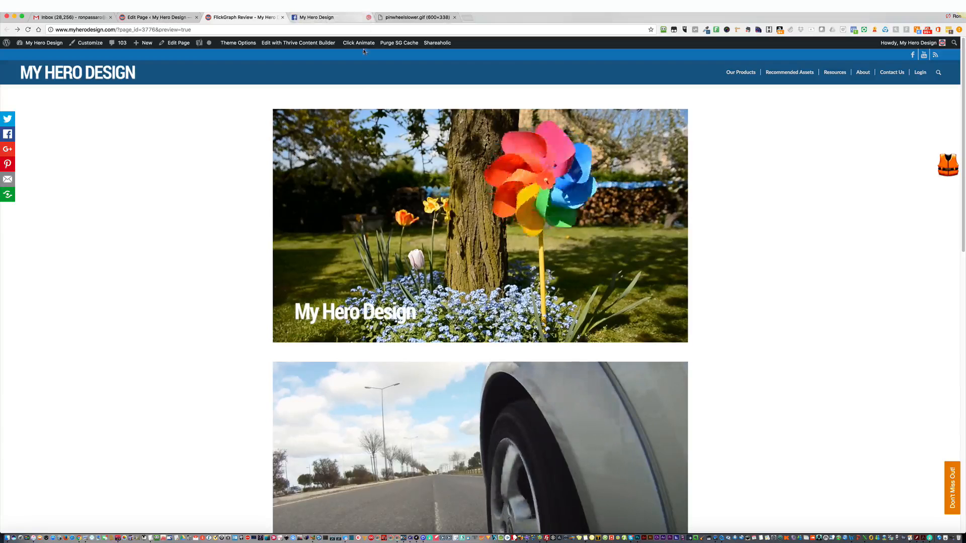
{"action": "left_click", "coordinate": [493, 236]}
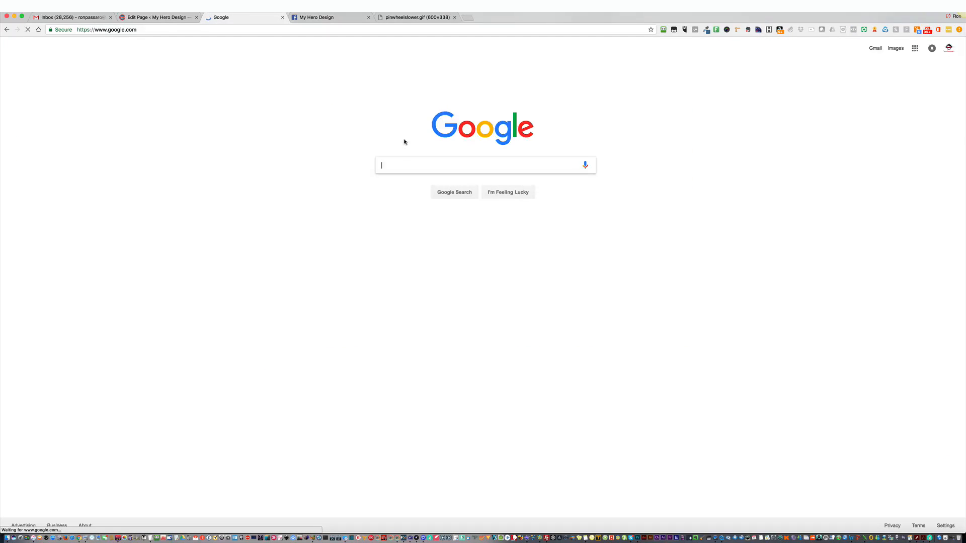
{"action": "left_click", "coordinate": [7, 31]}
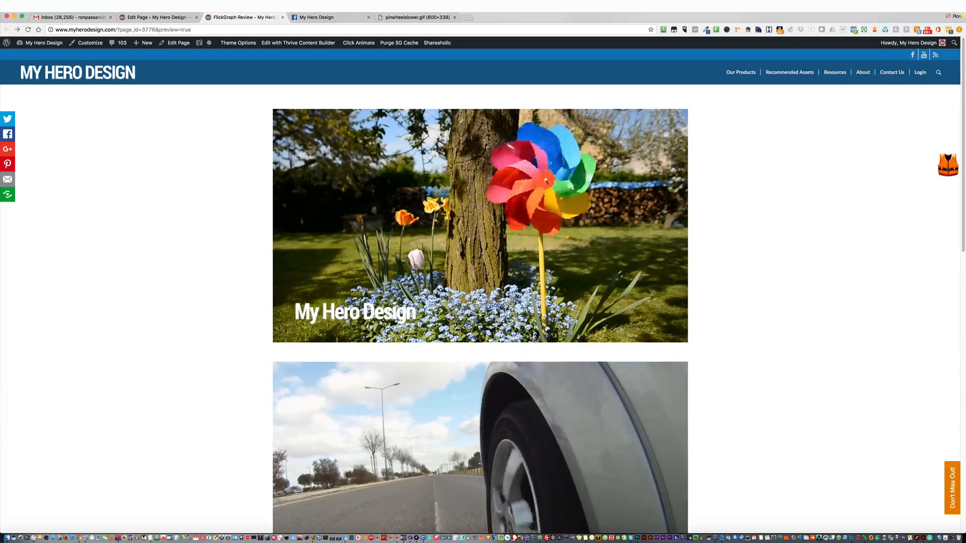
Switch from the review page to Cinemagraph Pro and view its open test project.
{"action": "scroll", "coordinate": [439, 149], "scroll_direction": "down", "scroll_amount": 3}
{"action": "scroll", "coordinate": [432, 201], "scroll_direction": "up", "scroll_amount": 3}
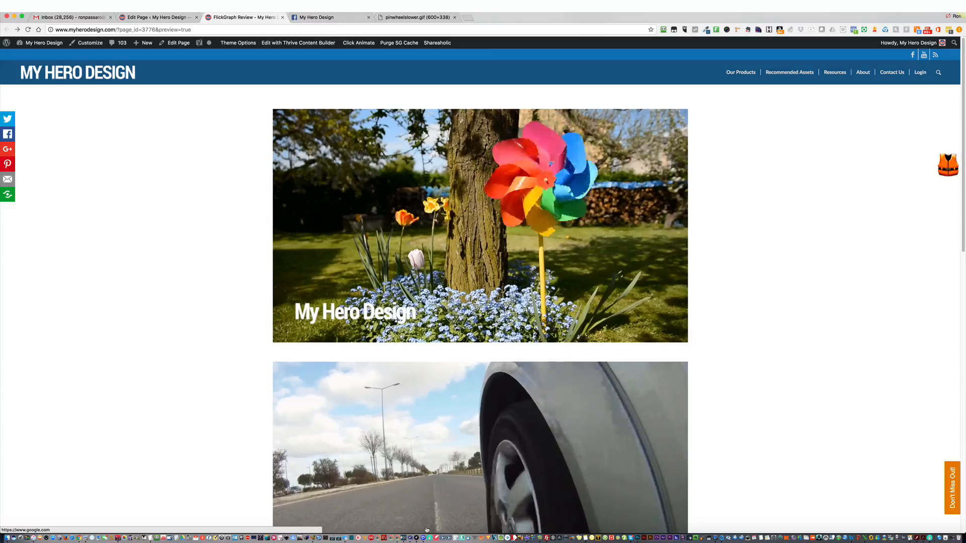
{"action": "mouse_move", "coordinate": [412, 531]}
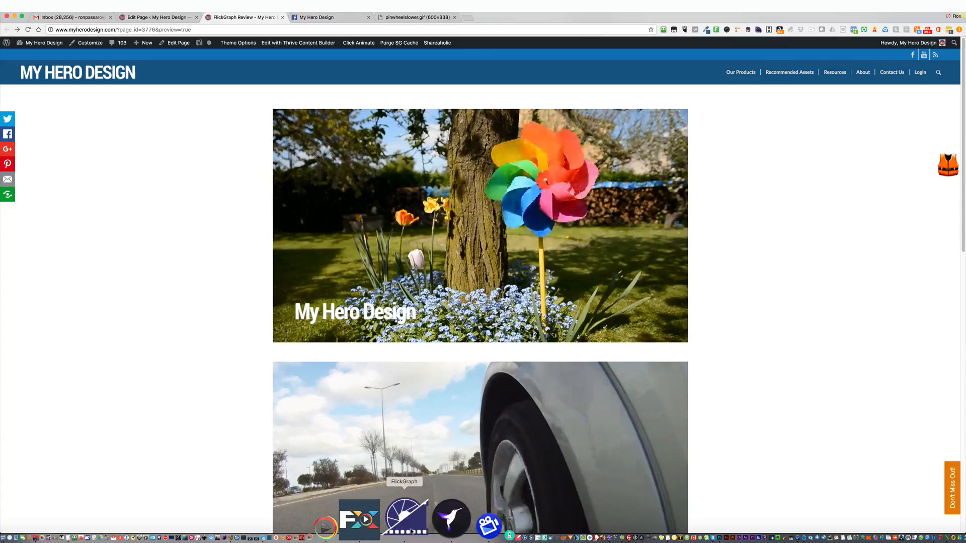
{"action": "left_click", "coordinate": [417, 526]}
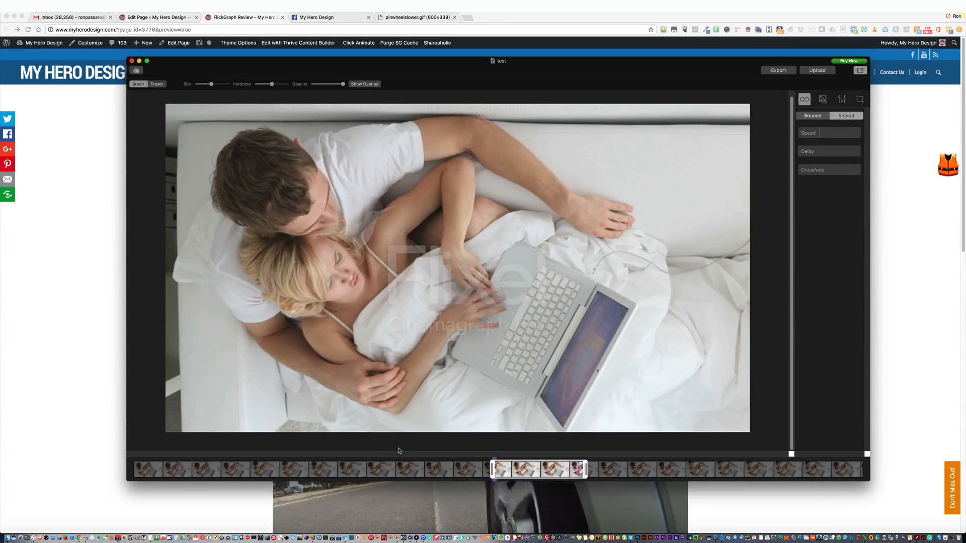
Compare the pinwheel workspace in FlickGraph with the test project in Cinemagraph Pro, alternating between the two apps and ending in FlickGraph.
{"action": "mouse_move", "coordinate": [442, 533]}
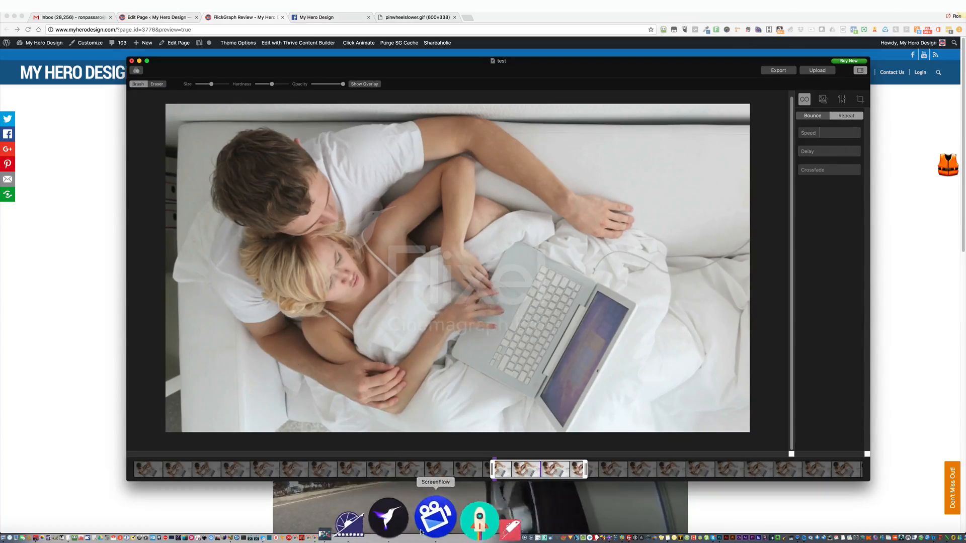
{"action": "left_click", "coordinate": [345, 521]}
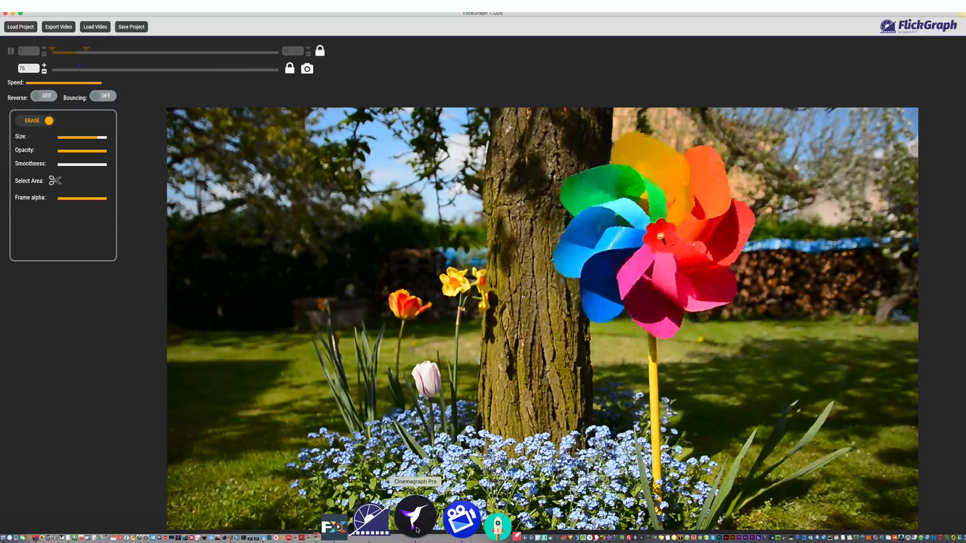
{"action": "left_click", "coordinate": [416, 519]}
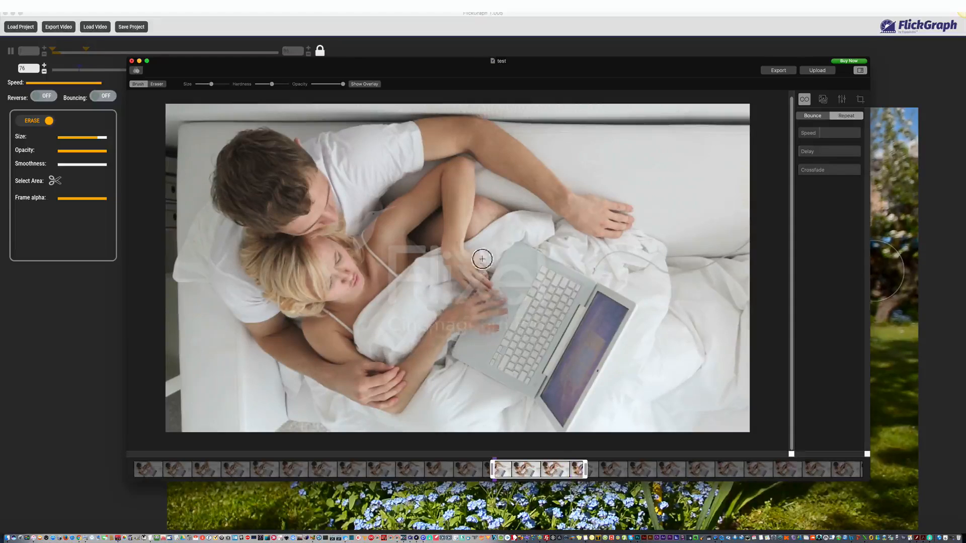
{"action": "left_click", "coordinate": [888, 260]}
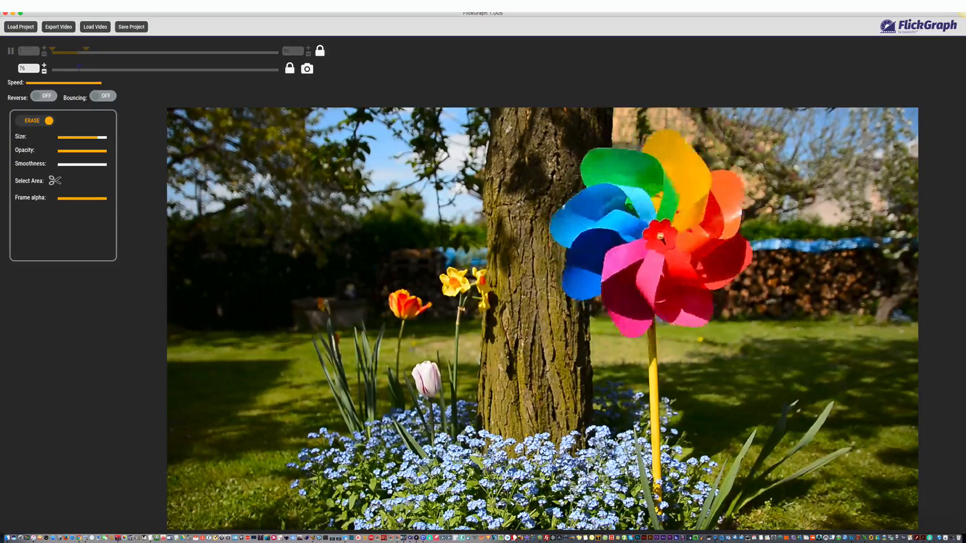
{"action": "left_click", "coordinate": [417, 532]}
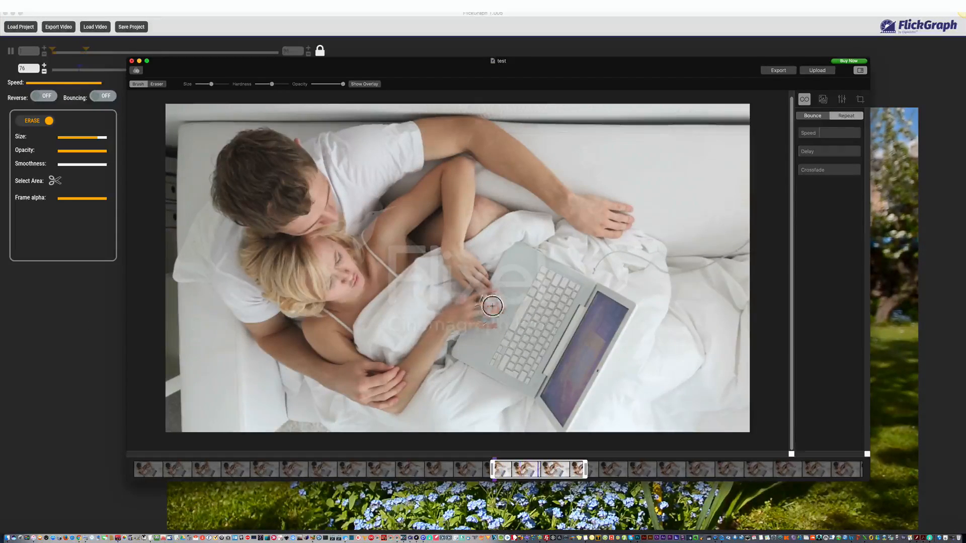
{"action": "left_click", "coordinate": [112, 345]}
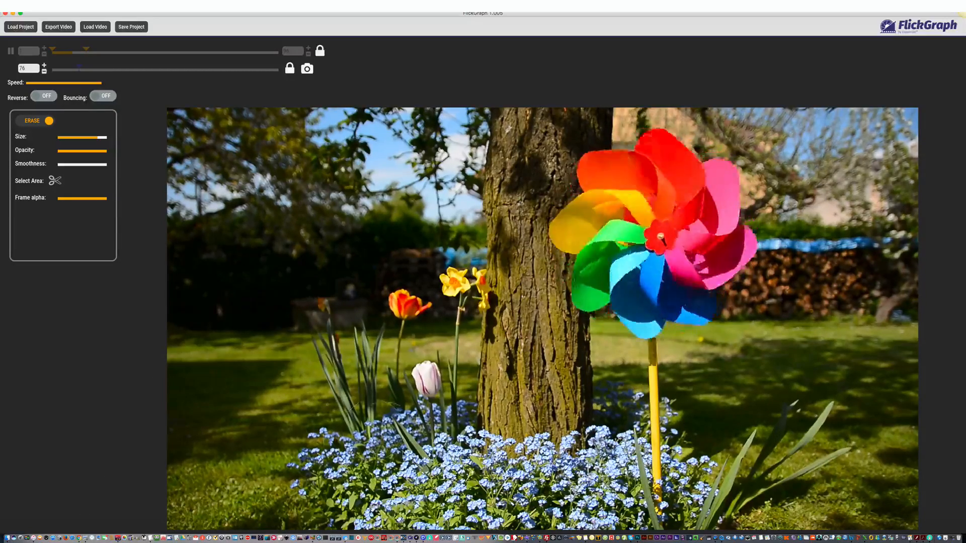
{"action": "mouse_move", "coordinate": [418, 518]}
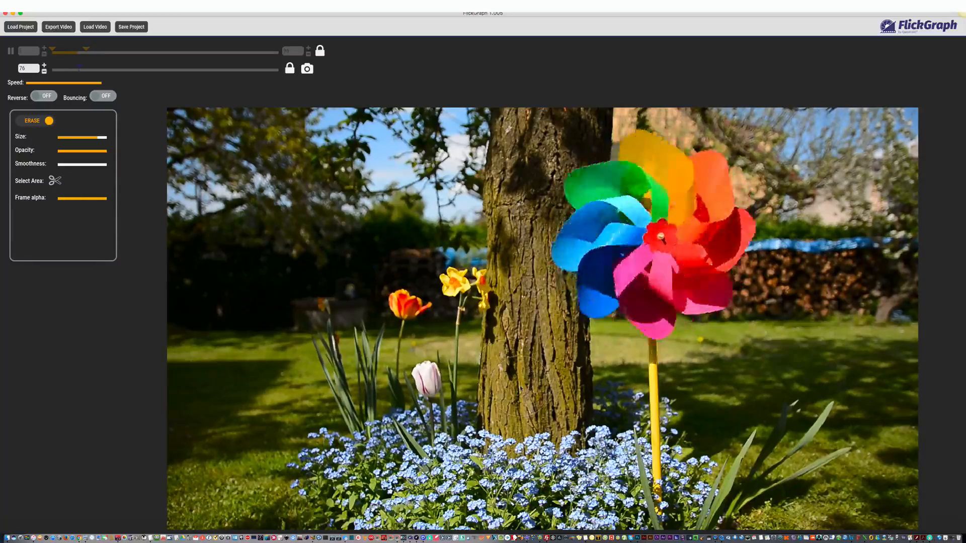
Return to the FlickGraph Review page in Chrome and examine the pinwheel and car wheel cinemagraphs.
{"action": "left_click", "coordinate": [80, 535]}
{"action": "scroll", "coordinate": [451, 357], "scroll_direction": "down", "scroll_amount": 5}
{"action": "scroll", "coordinate": [451, 357], "scroll_direction": "down", "scroll_amount": 6}
{"action": "scroll", "coordinate": [452, 357], "scroll_direction": "up", "scroll_amount": 10}
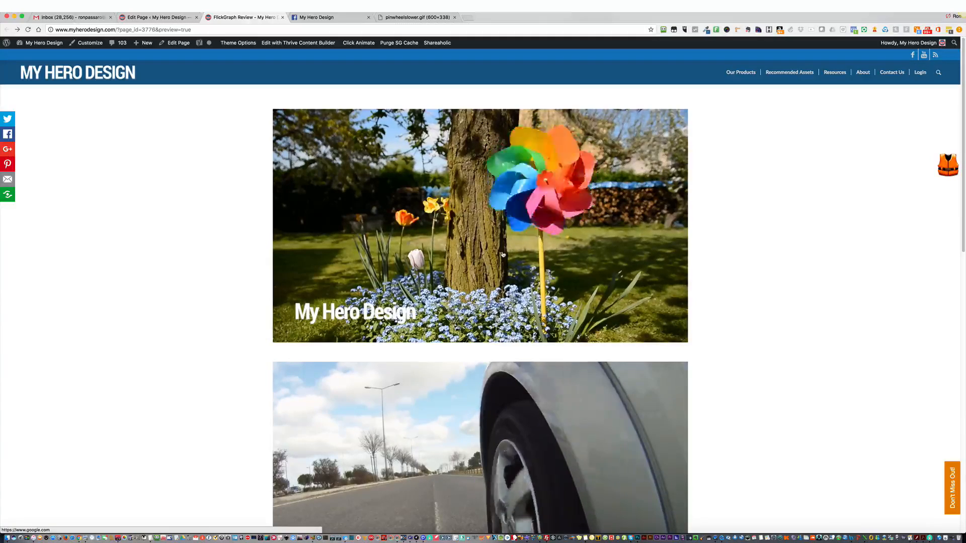
{"action": "scroll", "coordinate": [481, 302], "scroll_direction": "down", "scroll_amount": 5}
{"action": "scroll", "coordinate": [481, 302], "scroll_direction": "up", "scroll_amount": 4}
{"action": "scroll", "coordinate": [382, 230], "scroll_direction": "up", "scroll_amount": 1}
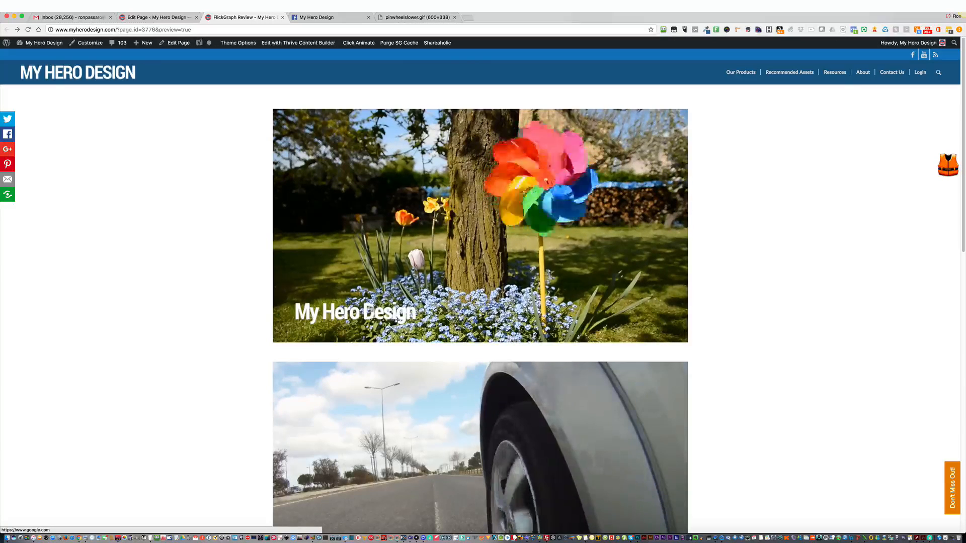
{"action": "scroll", "coordinate": [388, 385], "scroll_direction": "down", "scroll_amount": 5}
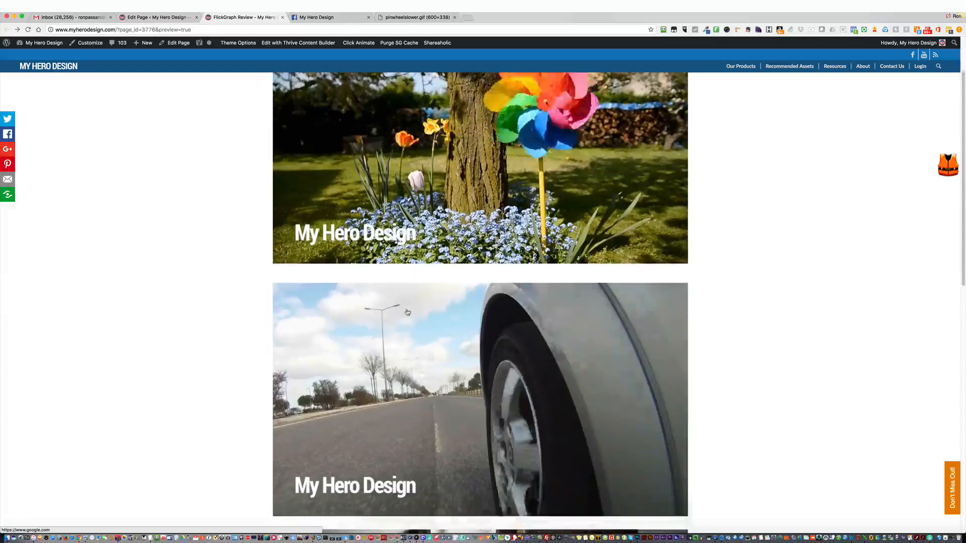
{"action": "scroll", "coordinate": [388, 386], "scroll_direction": "down", "scroll_amount": 3}
{"action": "scroll", "coordinate": [502, 312], "scroll_direction": "up", "scroll_amount": 4}
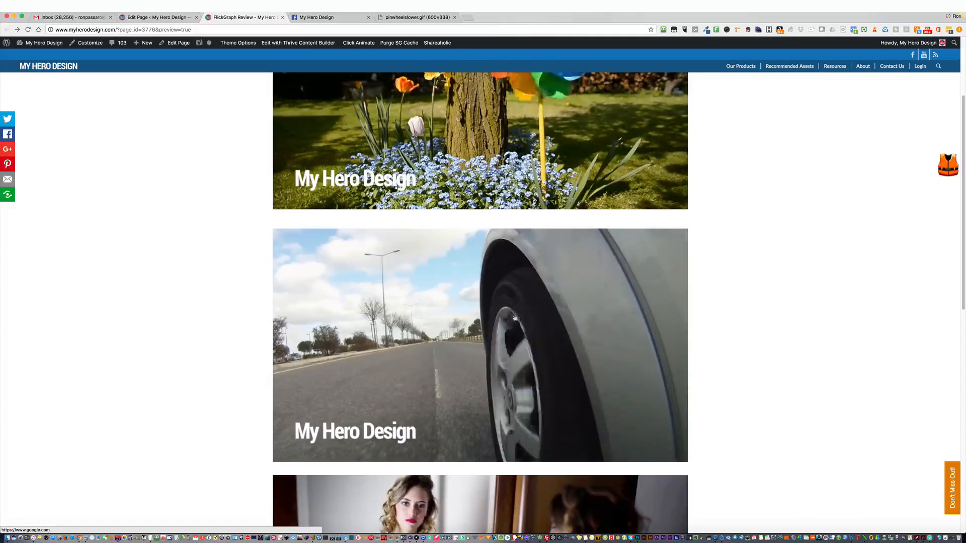
{"action": "scroll", "coordinate": [503, 308], "scroll_direction": "up", "scroll_amount": 3}
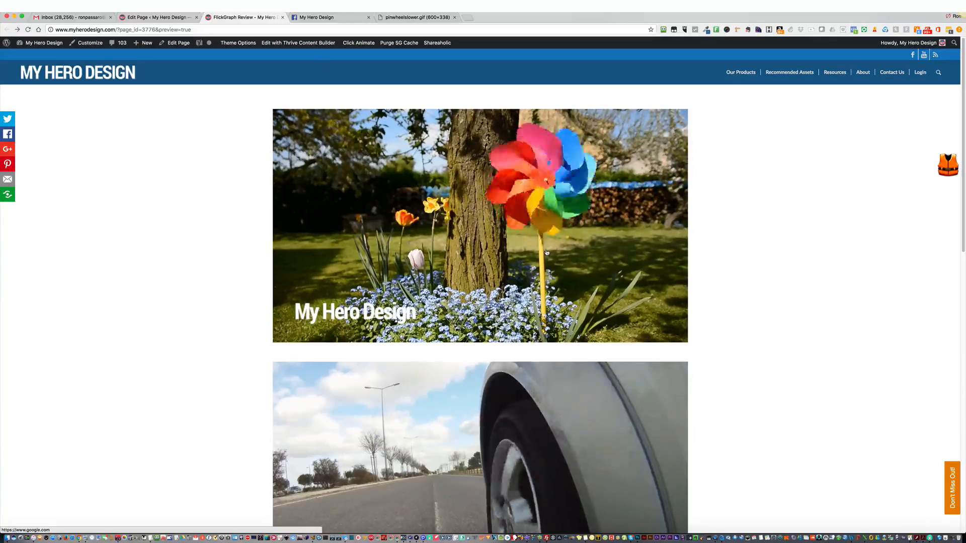
Compare the pinwheel, car wheel and mirror cinemagraphs on the review page, going through the examples repeatedly.
{"action": "scroll", "coordinate": [547, 253], "scroll_direction": "down", "scroll_amount": 10}
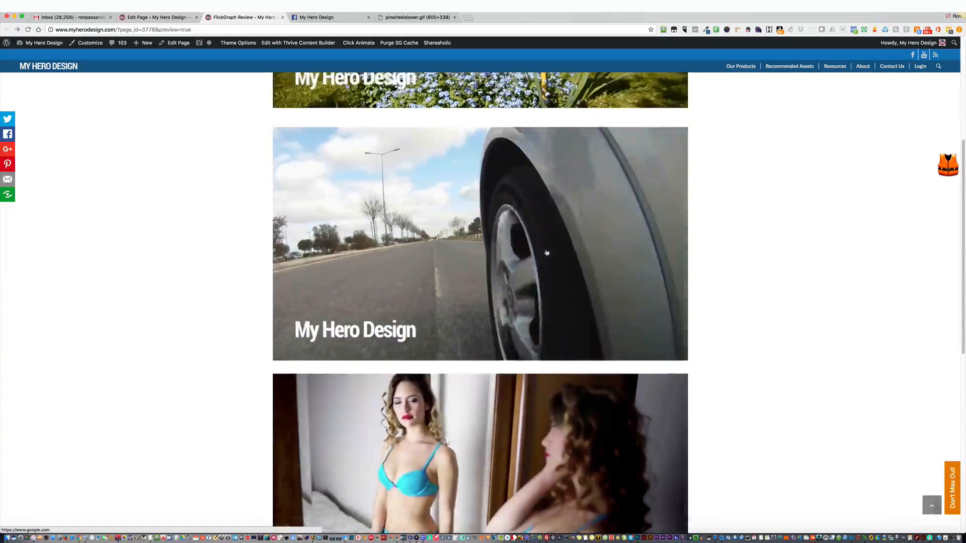
{"action": "scroll", "coordinate": [544, 263], "scroll_direction": "down", "scroll_amount": 2}
{"action": "scroll", "coordinate": [544, 272], "scroll_direction": "up", "scroll_amount": 11}
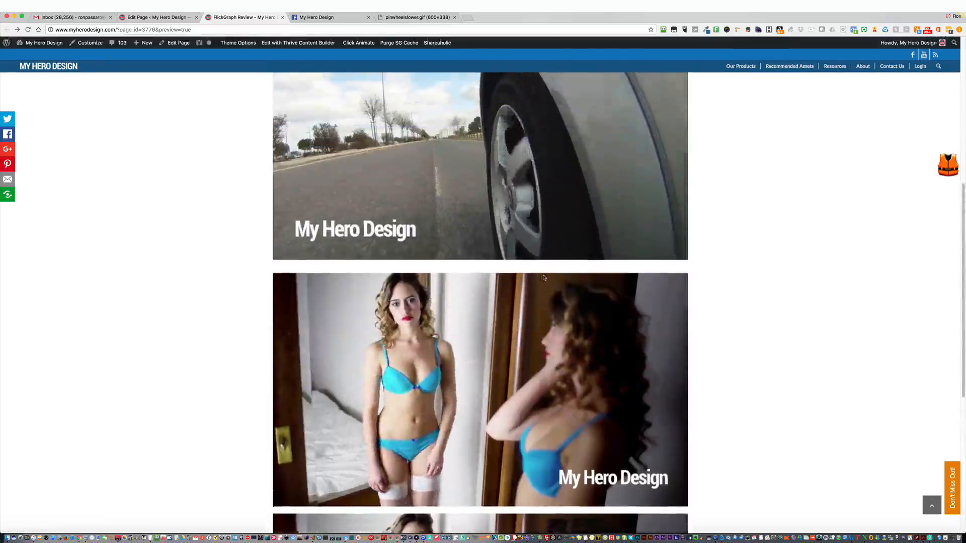
{"action": "scroll", "coordinate": [544, 277], "scroll_direction": "up", "scroll_amount": 3}
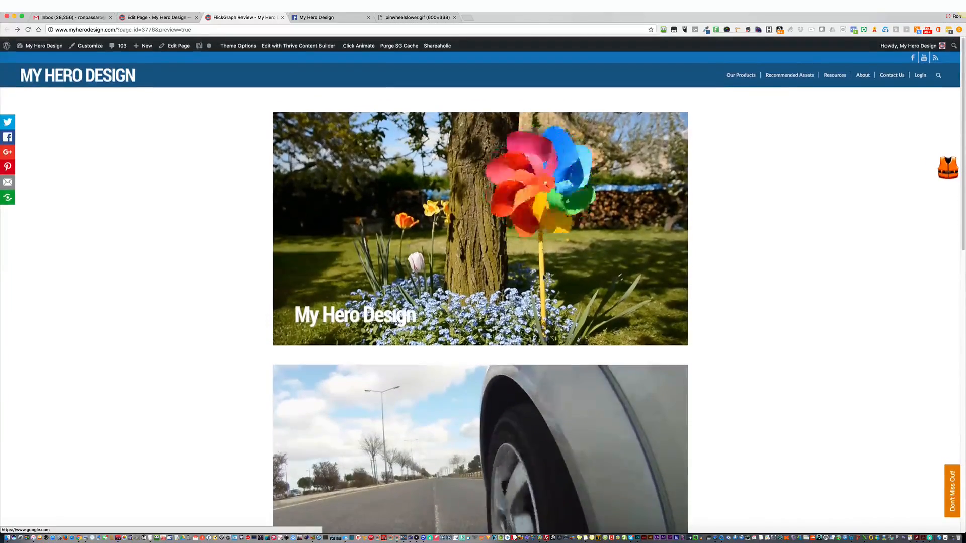
{"action": "scroll", "coordinate": [506, 291], "scroll_direction": "down", "scroll_amount": 3}
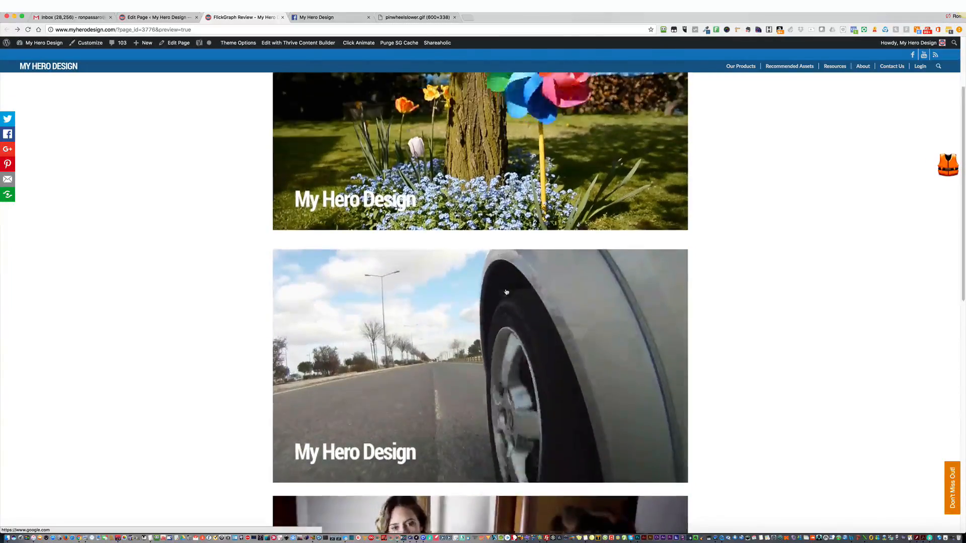
{"action": "scroll", "coordinate": [507, 290], "scroll_direction": "up", "scroll_amount": 3}
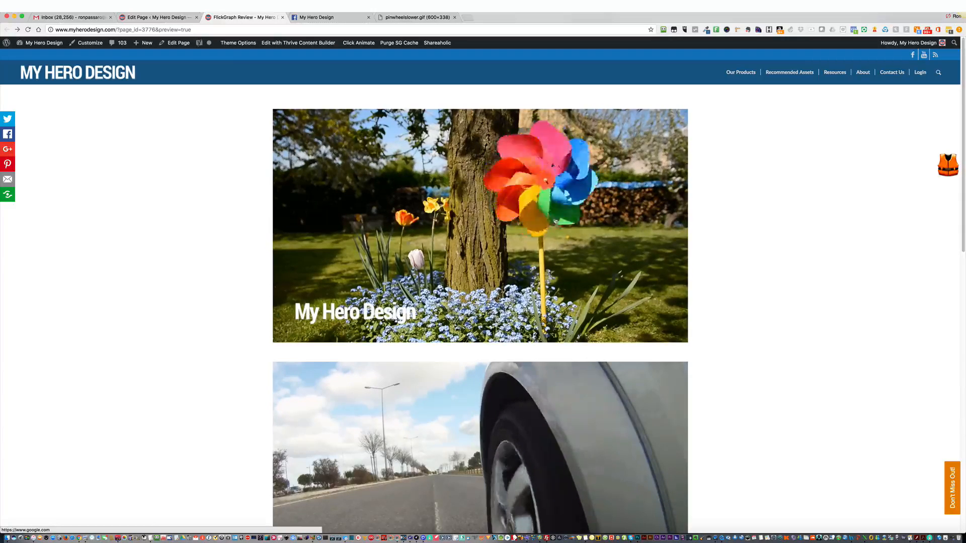
{"action": "scroll", "coordinate": [434, 180], "scroll_direction": "down", "scroll_amount": 2}
{"action": "scroll", "coordinate": [516, 320], "scroll_direction": "down", "scroll_amount": 3}
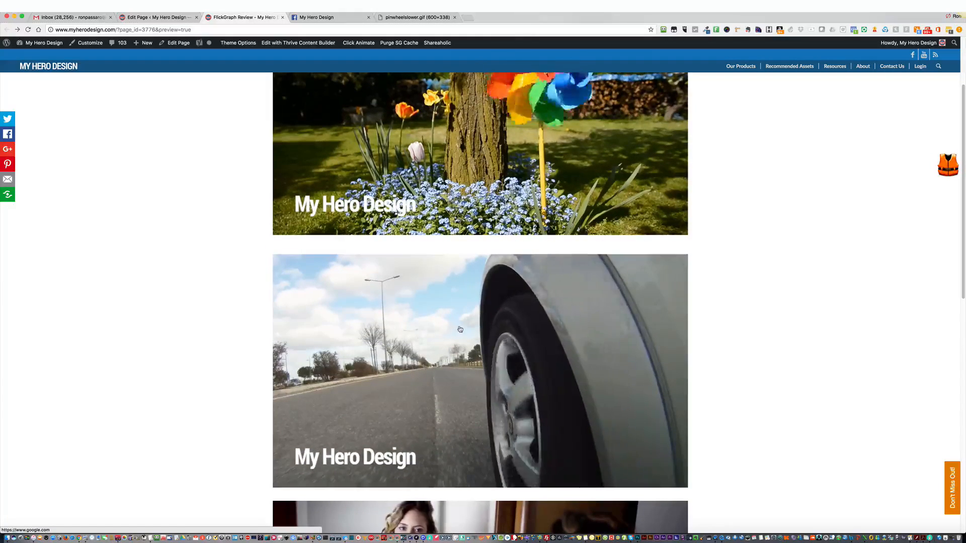
{"action": "scroll", "coordinate": [453, 327], "scroll_direction": "up", "scroll_amount": 1}
{"action": "scroll", "coordinate": [461, 329], "scroll_direction": "down", "scroll_amount": 1}
{"action": "scroll", "coordinate": [462, 329], "scroll_direction": "down", "scroll_amount": 8}
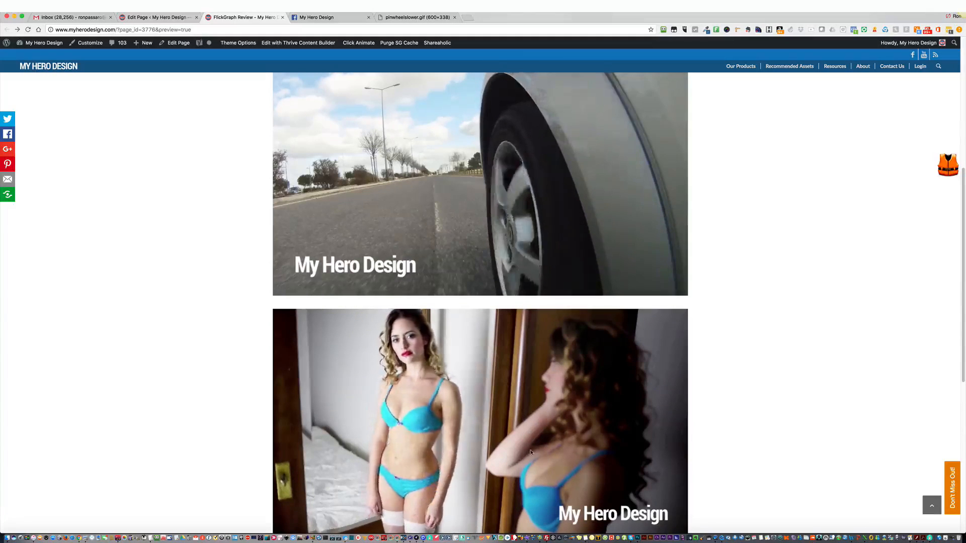
{"action": "scroll", "coordinate": [531, 452], "scroll_direction": "up", "scroll_amount": 4}
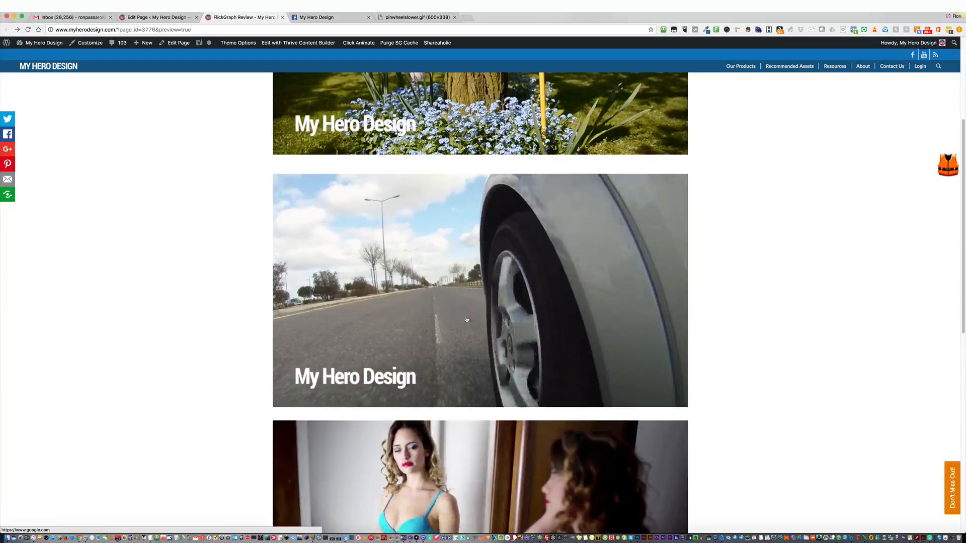
{"action": "scroll", "coordinate": [588, 363], "scroll_direction": "up", "scroll_amount": 5}
{"action": "scroll", "coordinate": [592, 365], "scroll_direction": "up", "scroll_amount": 2}
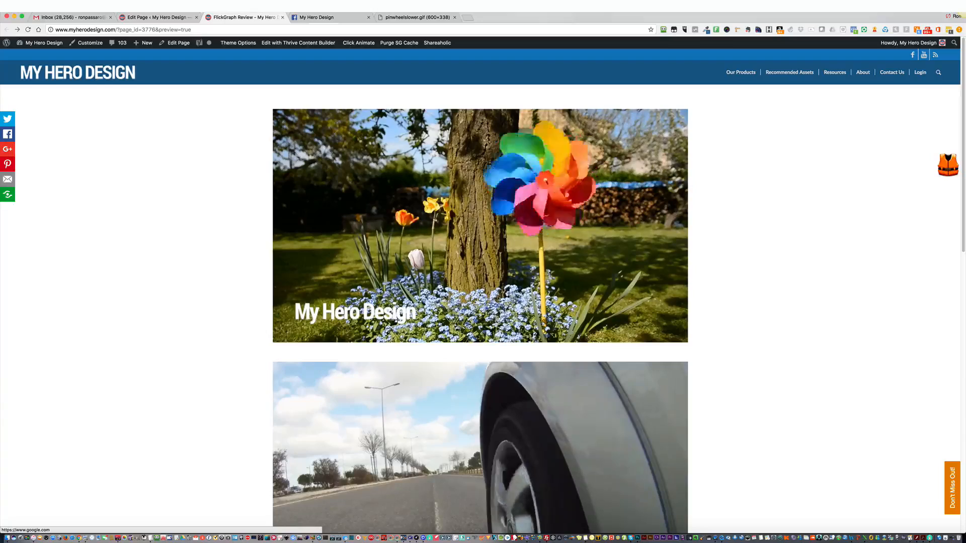
{"action": "scroll", "coordinate": [576, 335], "scroll_direction": "down", "scroll_amount": 5}
{"action": "scroll", "coordinate": [578, 337], "scroll_direction": "up", "scroll_amount": 4}
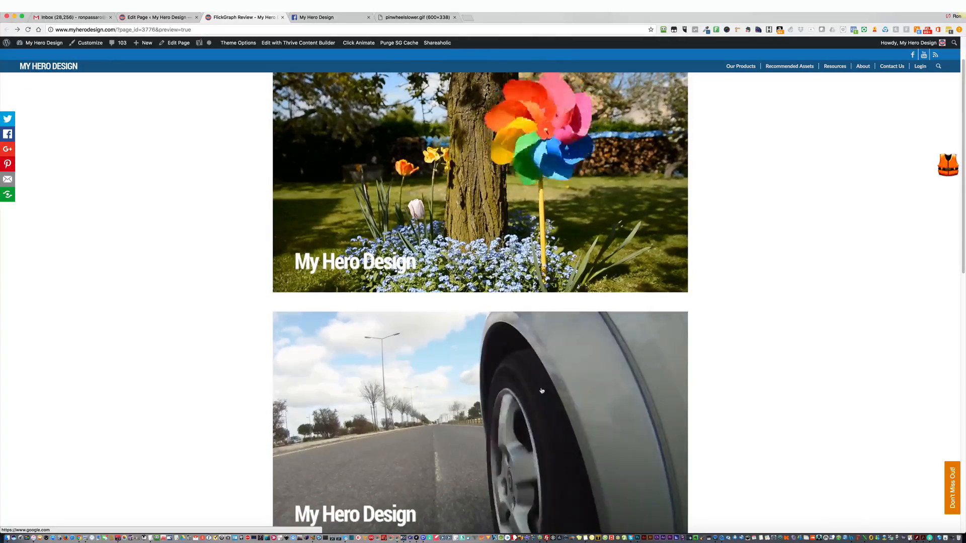
{"action": "scroll", "coordinate": [542, 391], "scroll_direction": "up", "scroll_amount": 2}
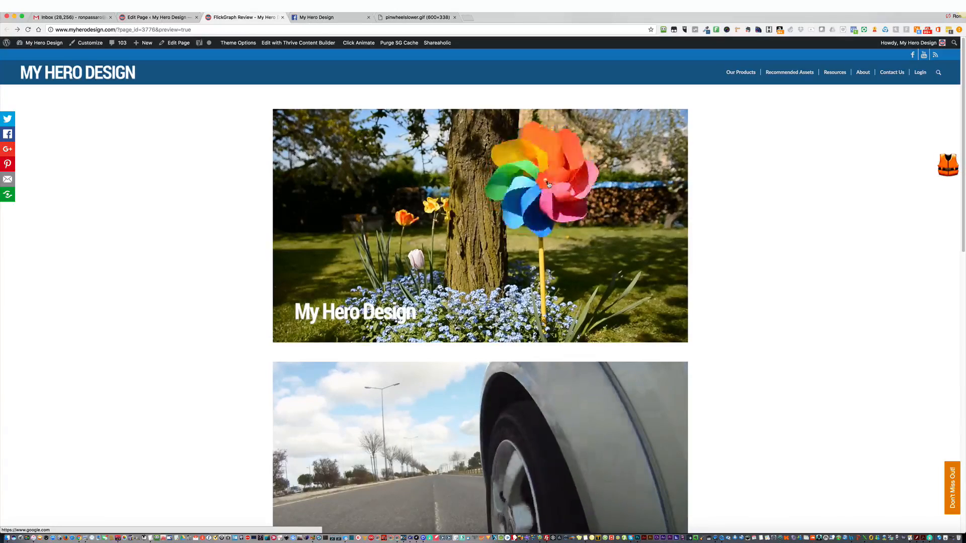
{"action": "scroll", "coordinate": [550, 197], "scroll_direction": "down", "scroll_amount": 3}
{"action": "scroll", "coordinate": [550, 197], "scroll_direction": "up", "scroll_amount": 3}
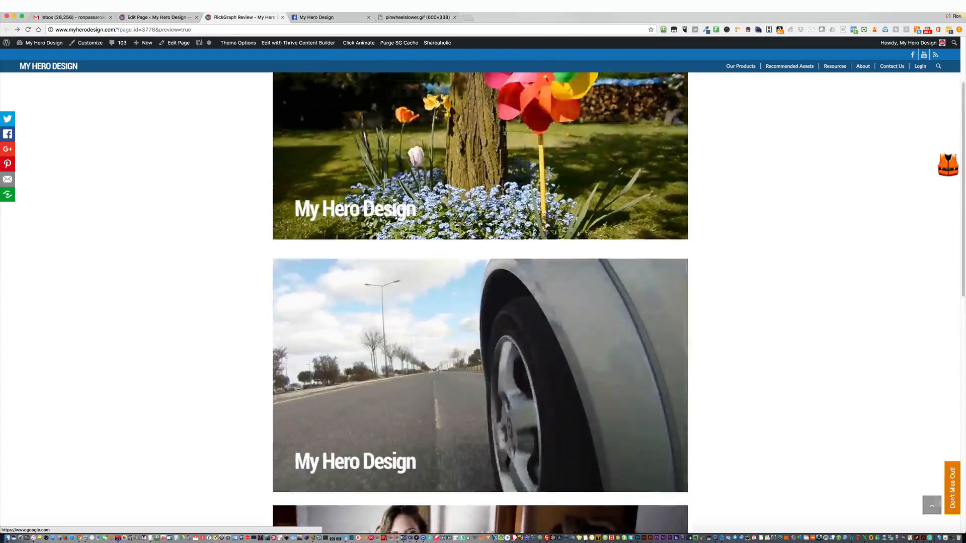
{"action": "scroll", "coordinate": [550, 197], "scroll_direction": "down", "scroll_amount": 7}
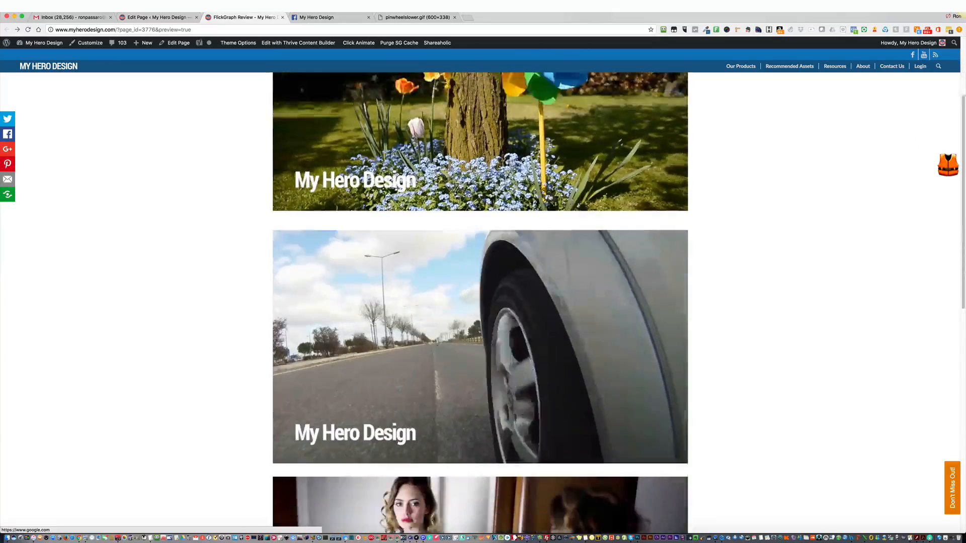
{"action": "scroll", "coordinate": [550, 197], "scroll_direction": "down", "scroll_amount": 2}
{"action": "scroll", "coordinate": [550, 197], "scroll_direction": "up", "scroll_amount": 9}
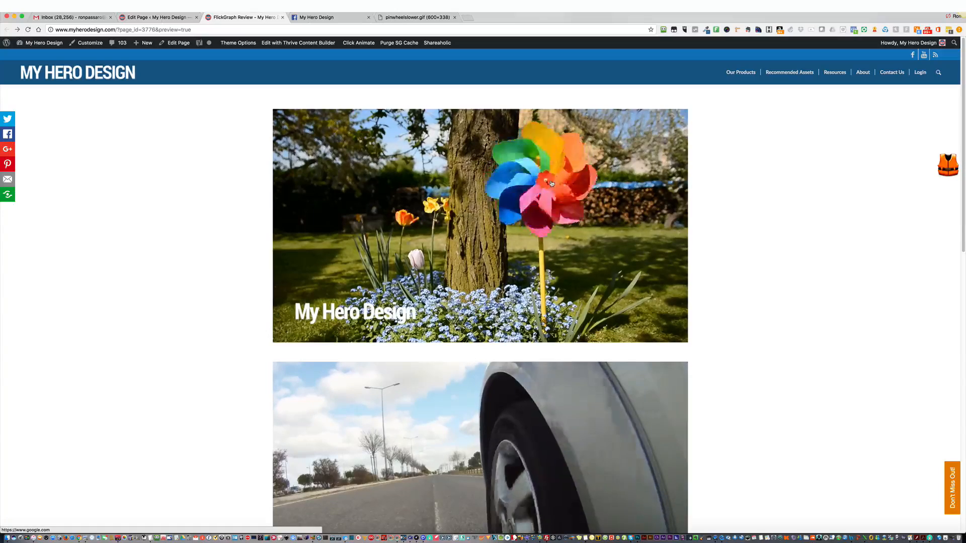
{"action": "scroll", "coordinate": [552, 183], "scroll_direction": "down", "scroll_amount": 6}
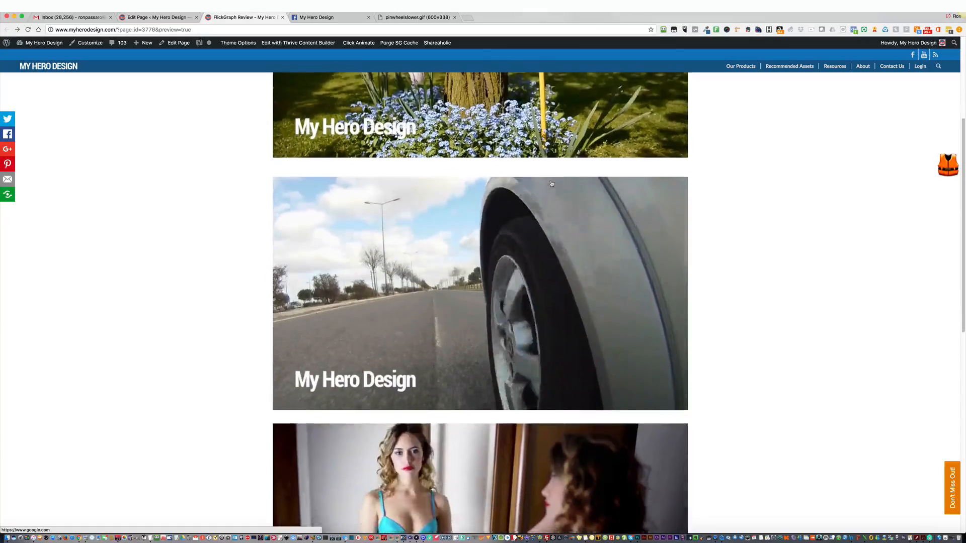
{"action": "scroll", "coordinate": [551, 183], "scroll_direction": "down", "scroll_amount": 6}
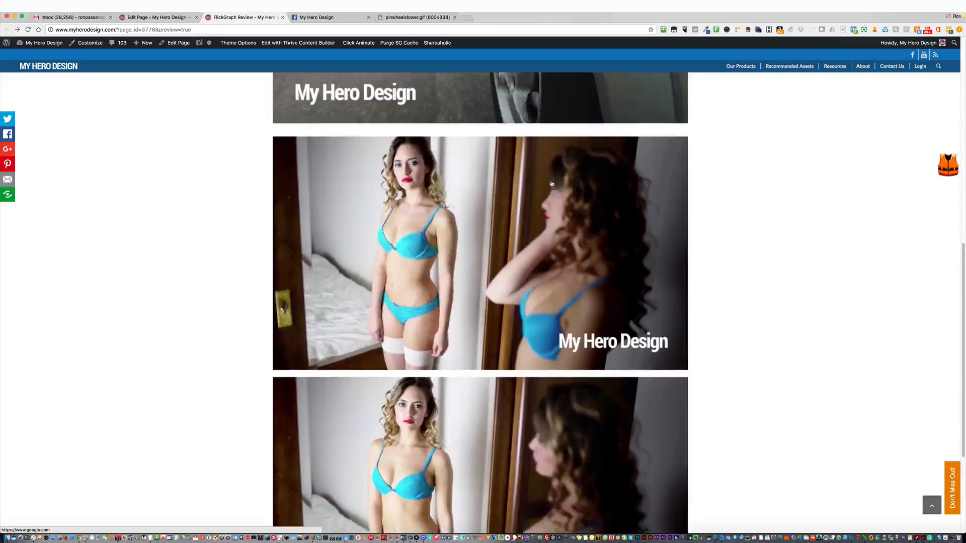
{"action": "scroll", "coordinate": [552, 183], "scroll_direction": "up", "scroll_amount": 12}
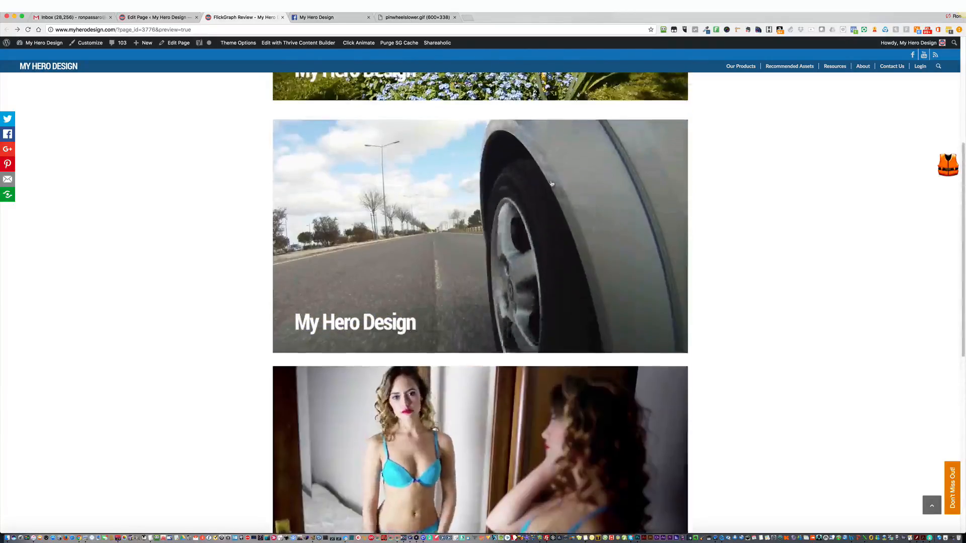